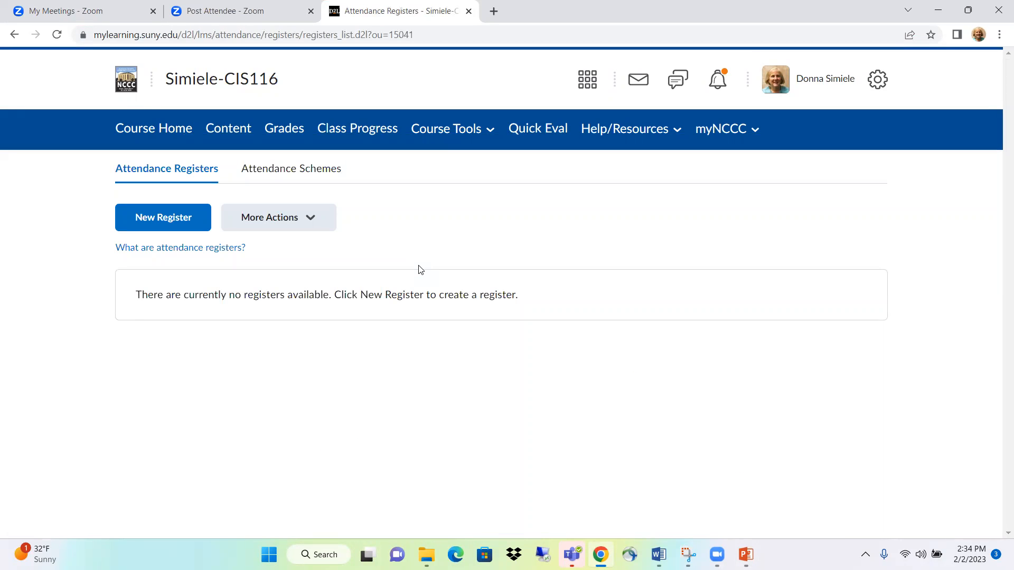
# - Create a new attendance scheme named "CIS Course Attendance"
pyautogui.click(286, 175)
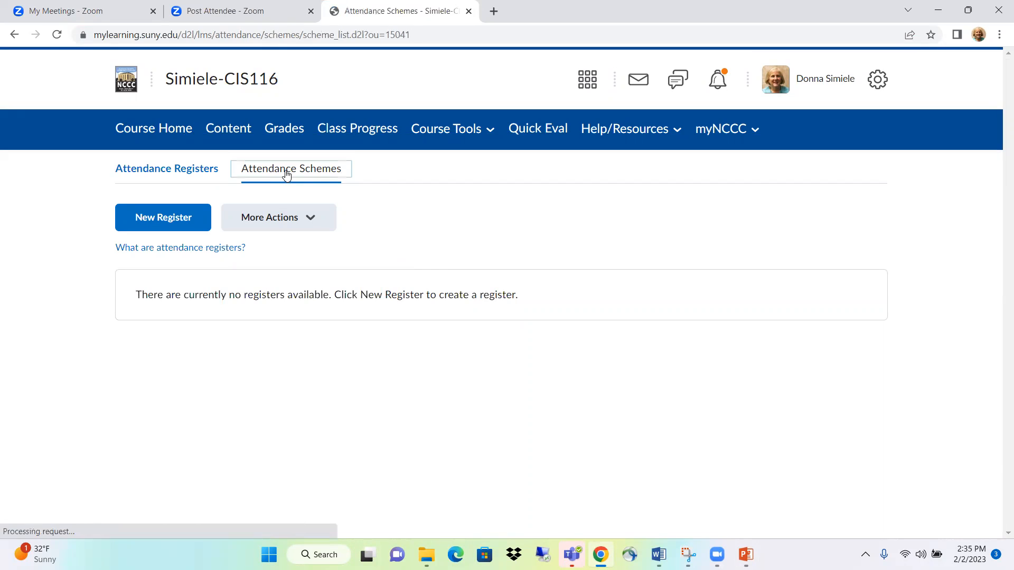
pyautogui.scroll(-2, 357, 272)
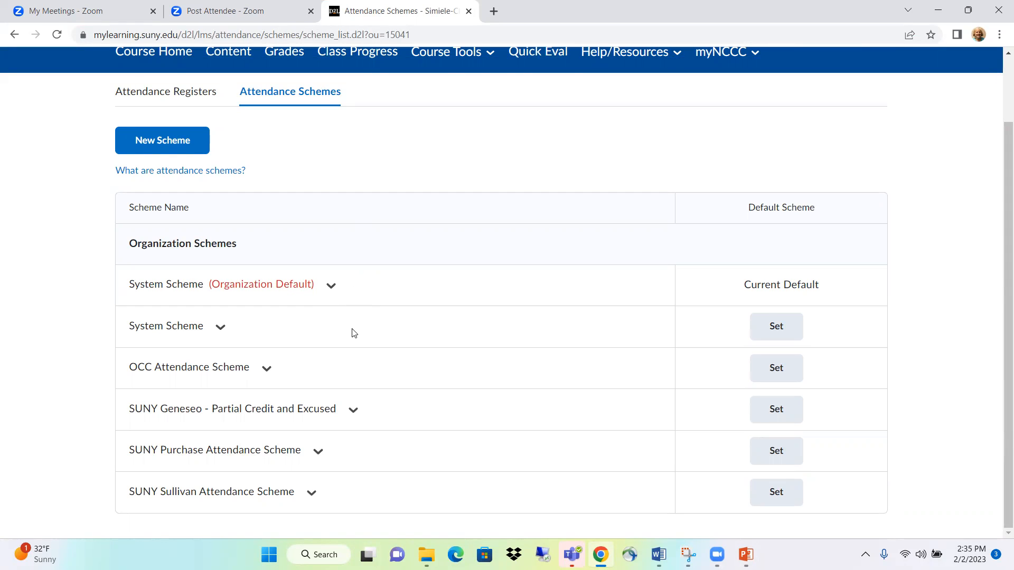
pyautogui.click(160, 151)
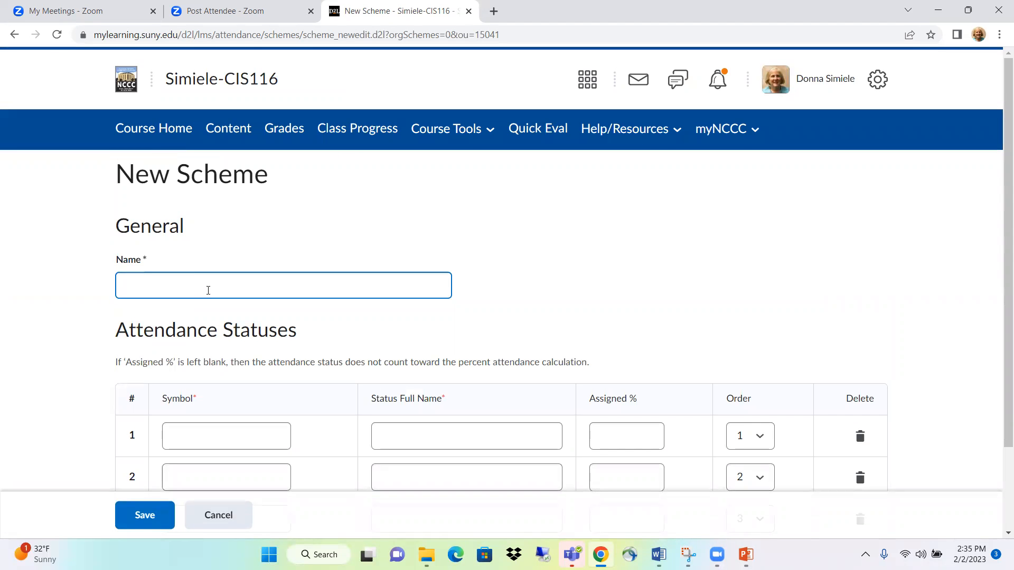
pyautogui.write('CIS')
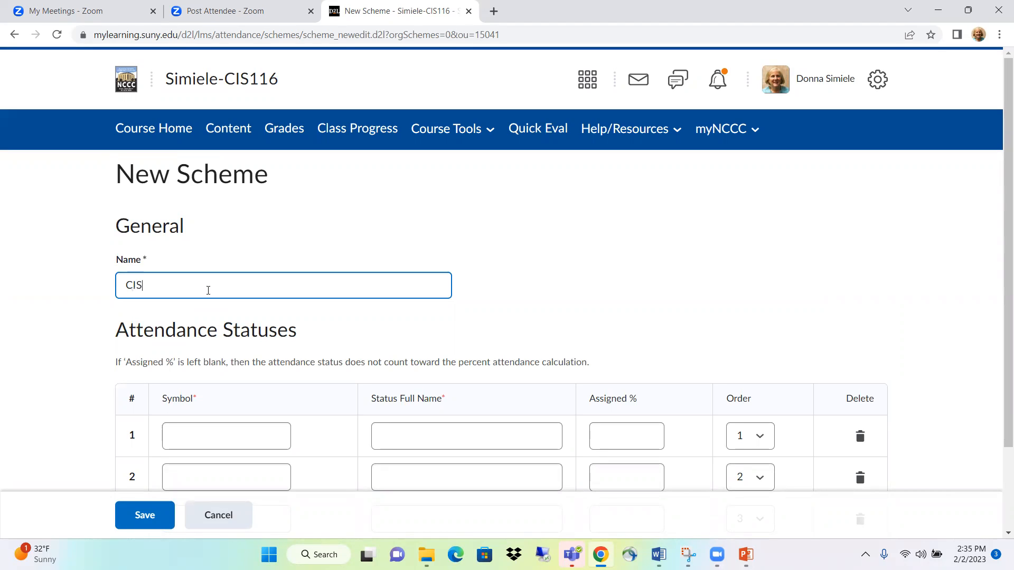
pyautogui.write(' Course Attendance')
# - Define the scheme's first attendance status with symbol P, full name Present and 100 assigned percent
pyautogui.scroll(-2, 208, 290)
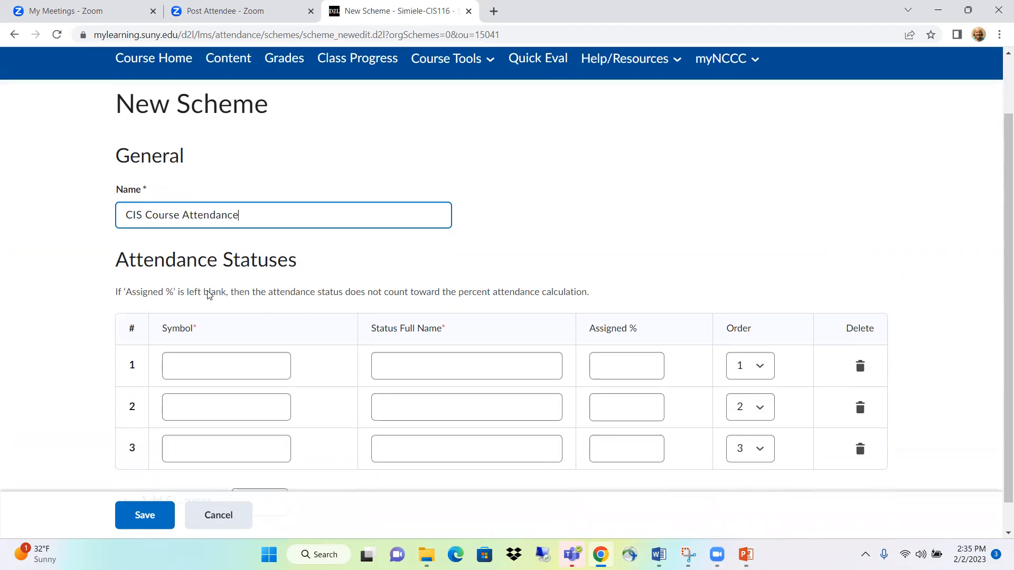
pyautogui.click(205, 336)
pyautogui.click(205, 336)
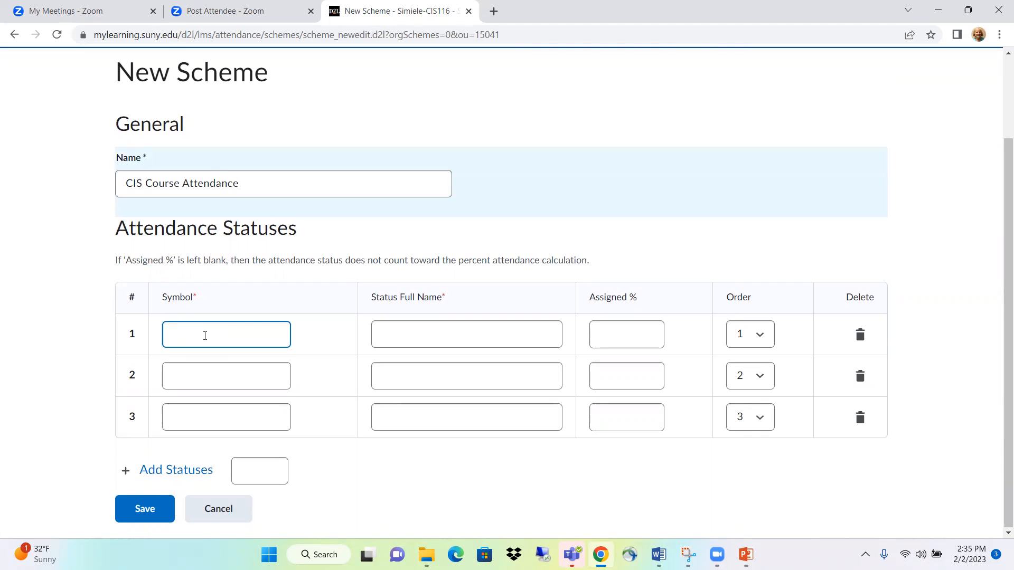
pyautogui.write('A')
pyautogui.press('BackSpace')
pyautogui.write('P')
pyautogui.press('Tab')
pyautogui.write('Present')
pyautogui.press('Tab')
pyautogui.write('100')
pyautogui.press('Tab')
pyautogui.press('Tab')
pyautogui.press('Tab')
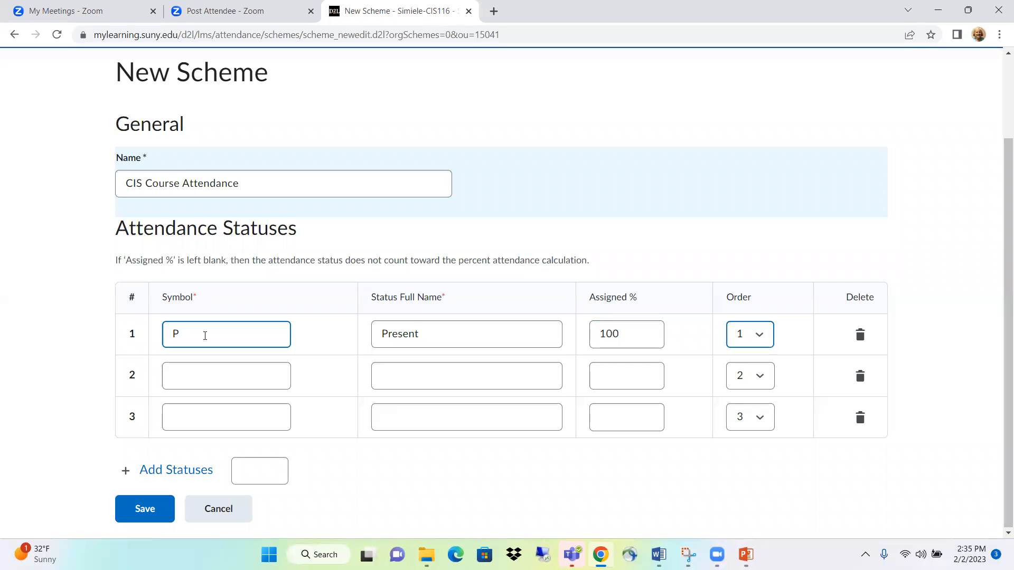
# - Define the second attendance status with symbol A, full name Absent and 0 assigned percent
pyautogui.write('A')
pyautogui.press('Tab')
pyautogui.write('Abse;nt')
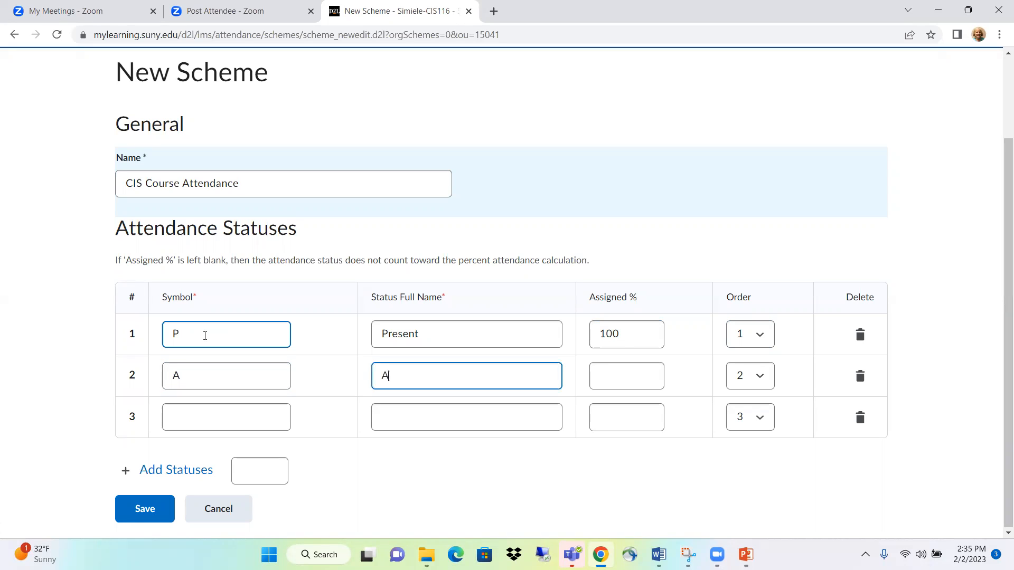
pyautogui.press('BackSpace')
pyautogui.press('BackSpace')
pyautogui.write('nt')
pyautogui.press('Tab')
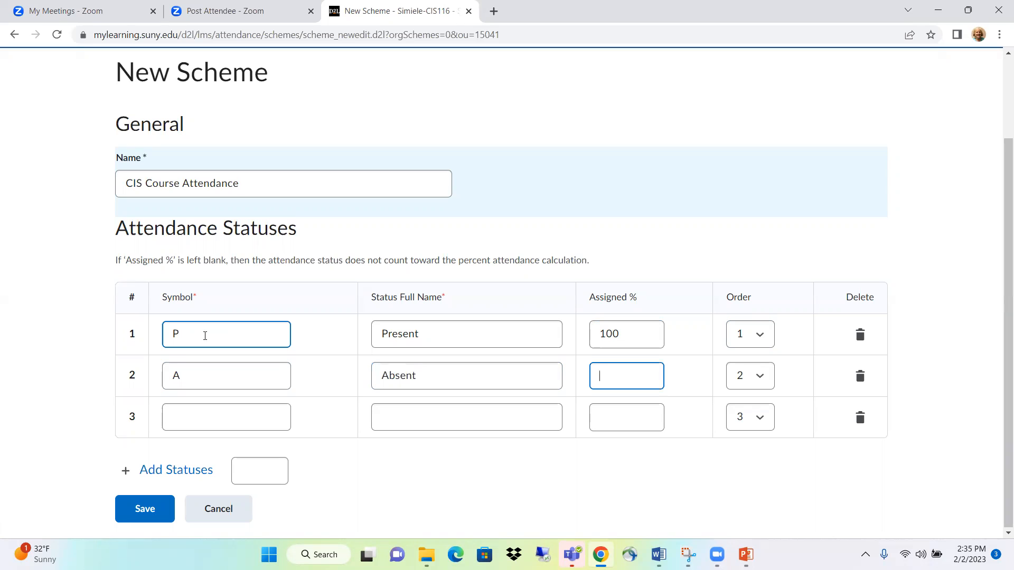
pyautogui.write('0')
pyautogui.press('Tab')
pyautogui.press('Tab')
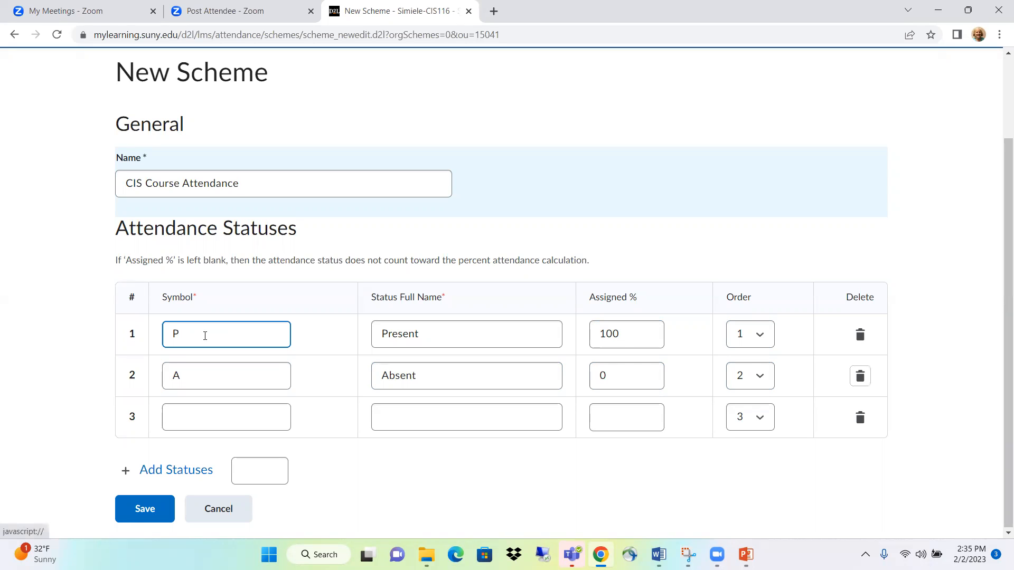
# - Define the third attendance status with symbol L, full name "Late or Left Early" and 50 assigned percent
pyautogui.click(192, 419)
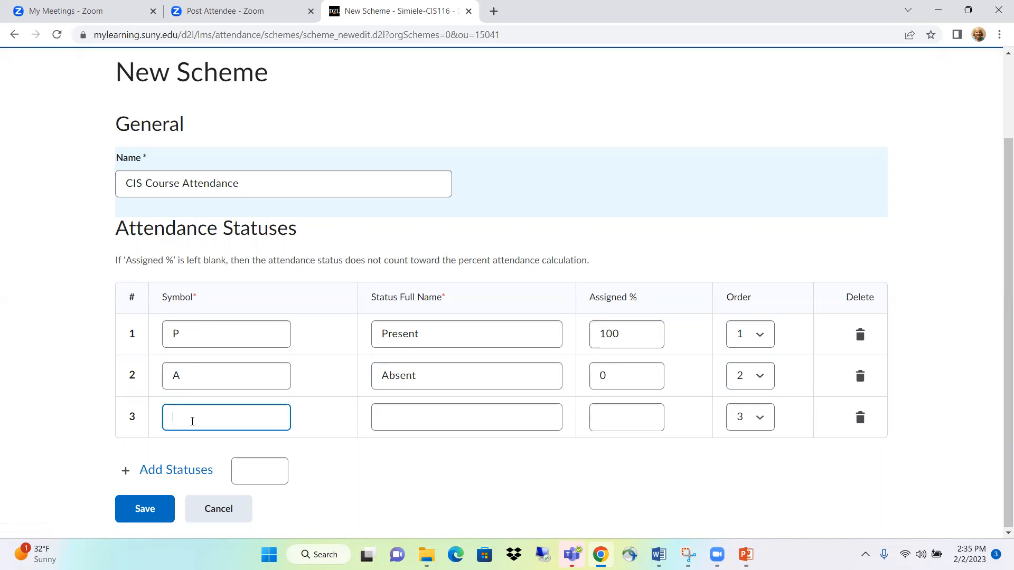
pyautogui.write('L')
pyautogui.press('Tab')
pyautogui.write('La')
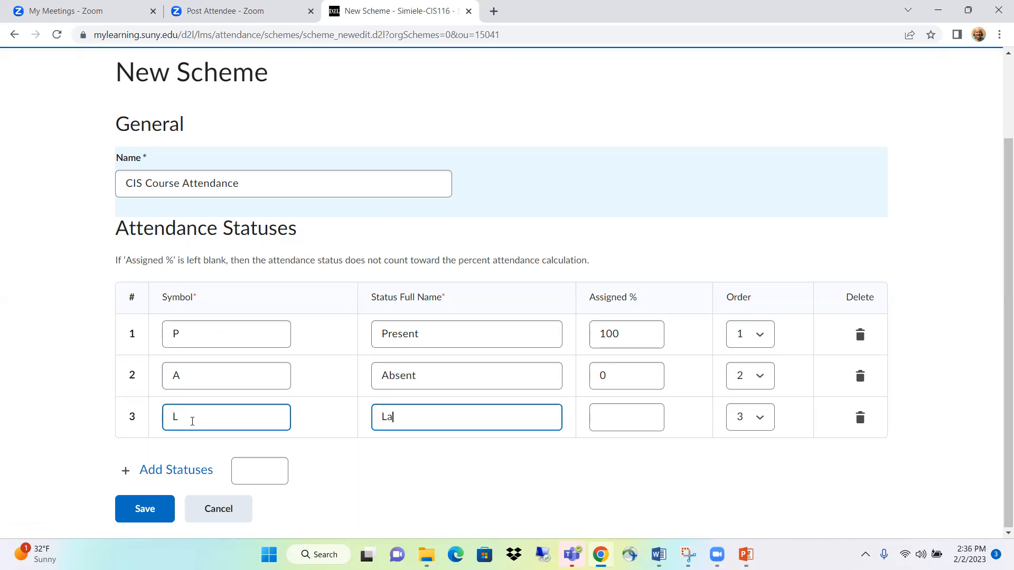
pyautogui.write('te or Left Early')
pyautogui.press('Tab')
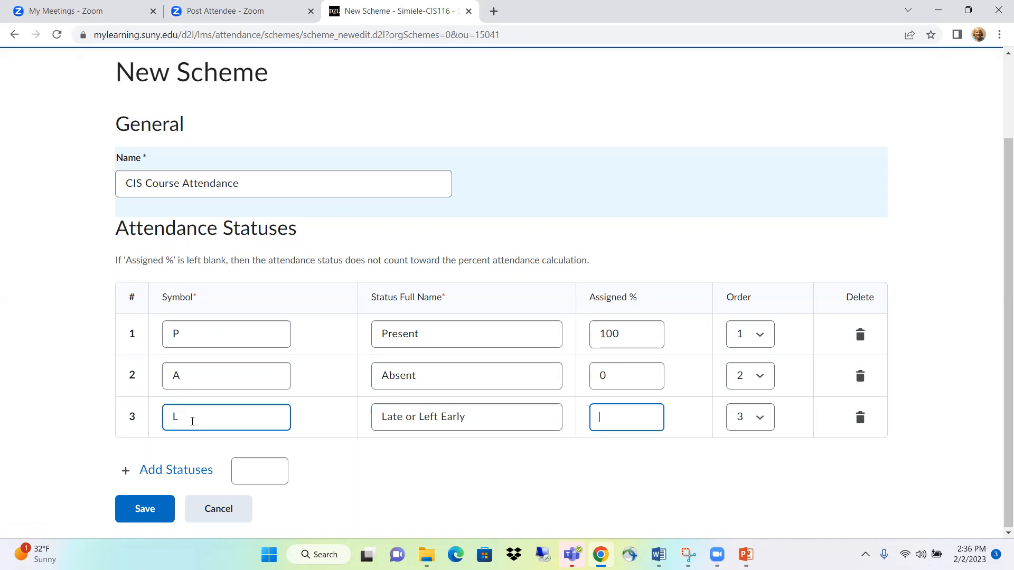
pyautogui.write('50')
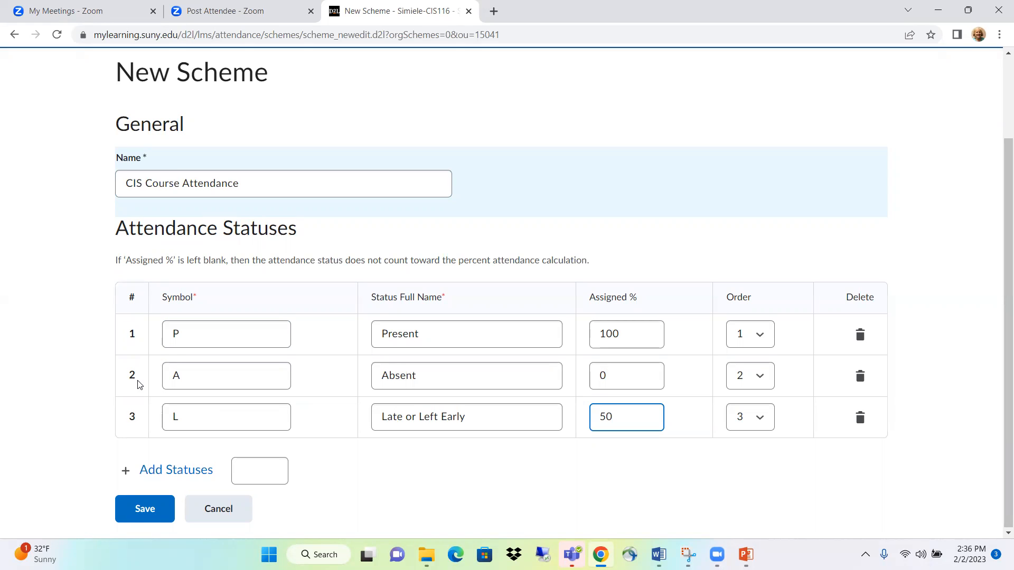
# - Save the new attendance scheme and close it to return to the scheme list
pyautogui.click(155, 512)
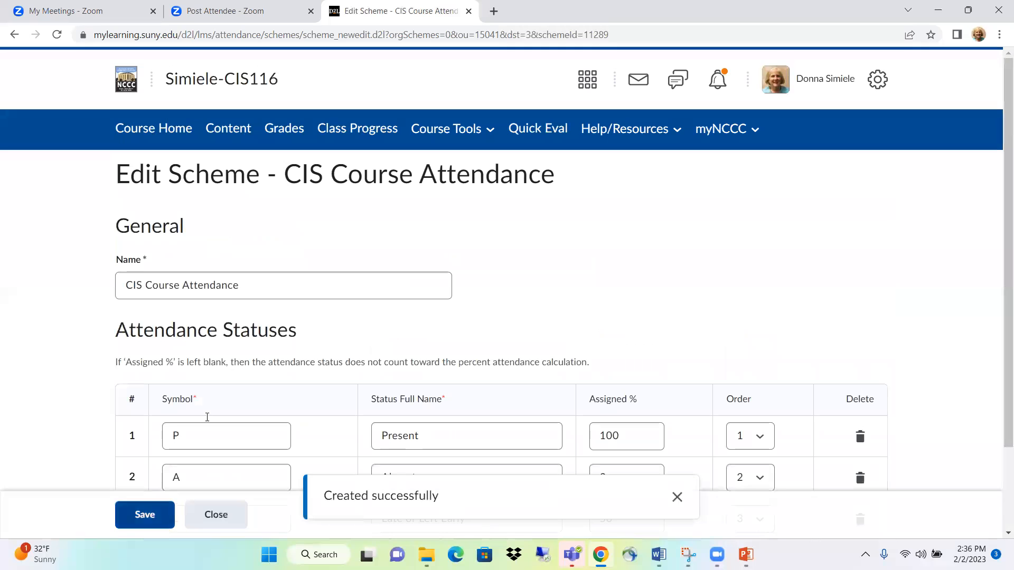
pyautogui.scroll(-2, 222, 380)
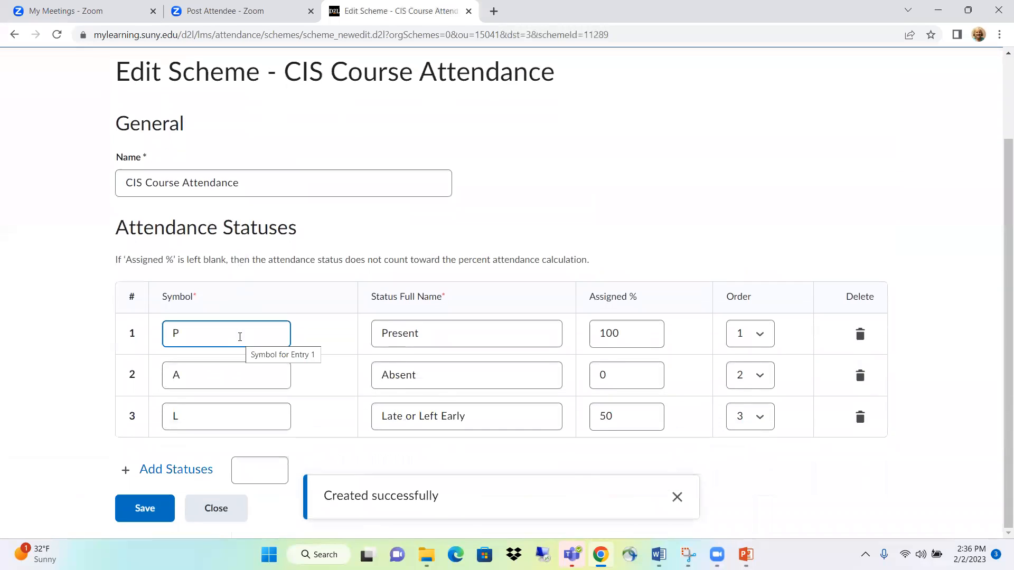
pyautogui.click(212, 512)
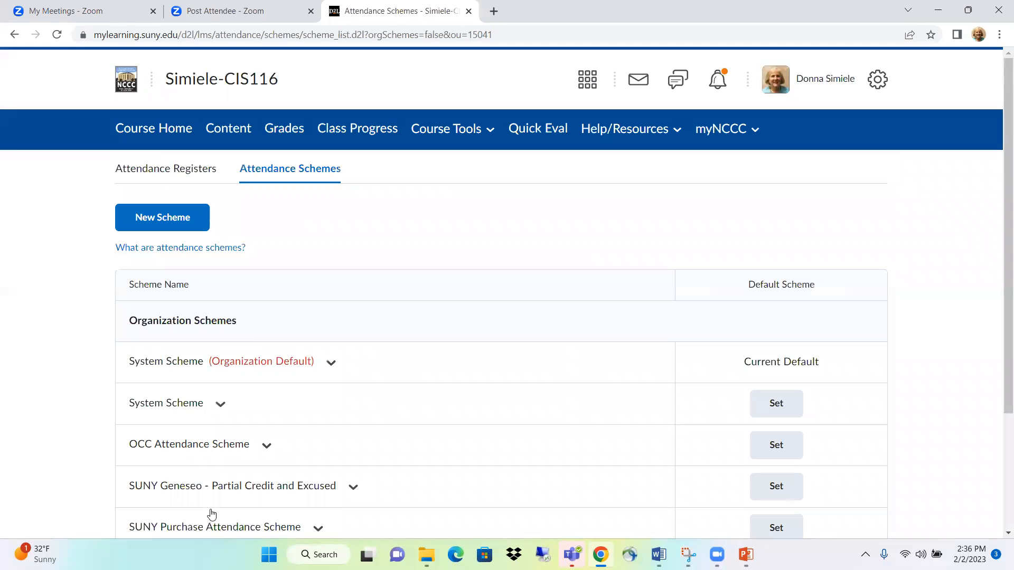
# - Set the CIS Course Attendance scheme as the default scheme and confirm the change
pyautogui.scroll(-3, 248, 338)
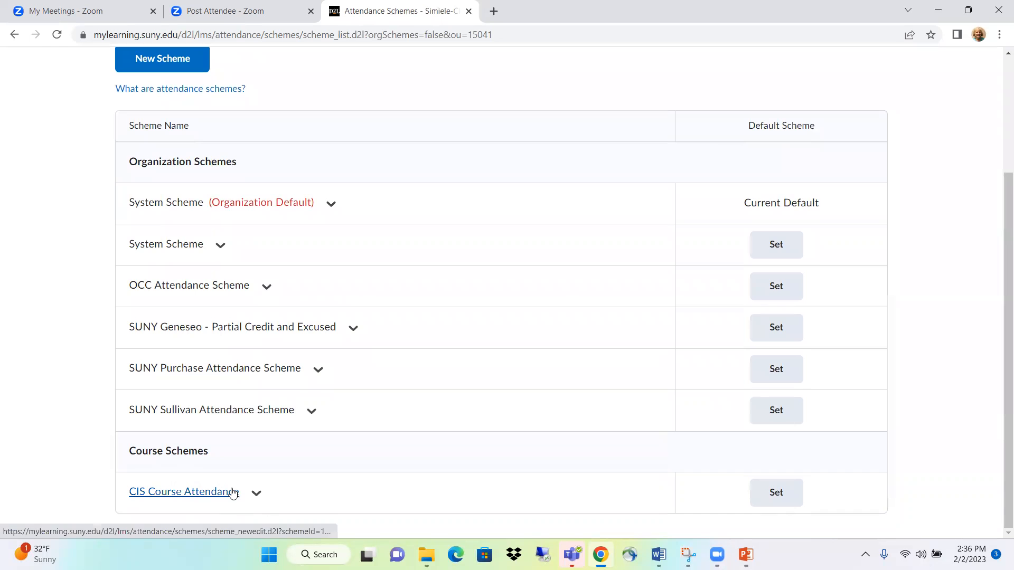
pyautogui.click(776, 492)
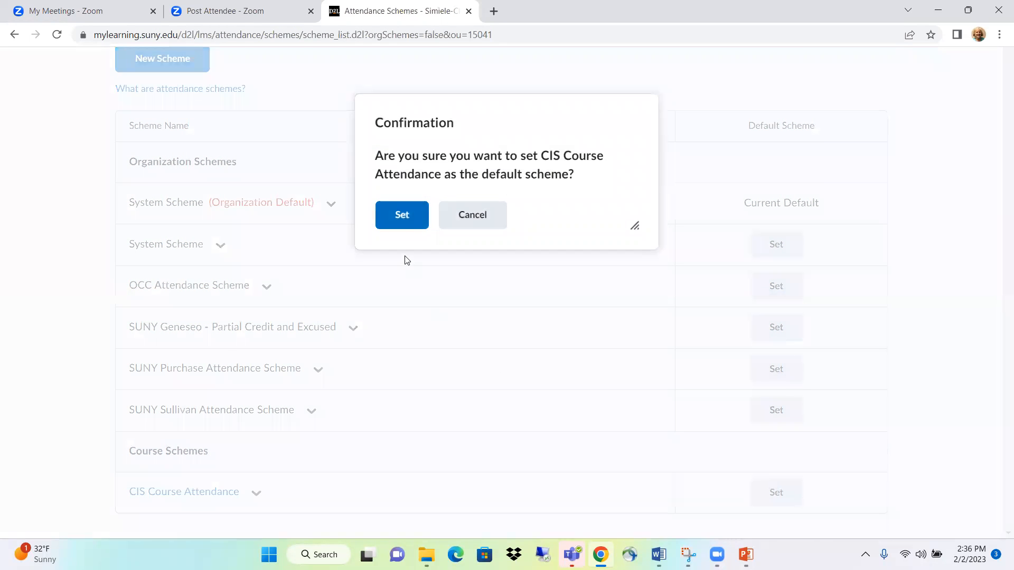
pyautogui.click(401, 222)
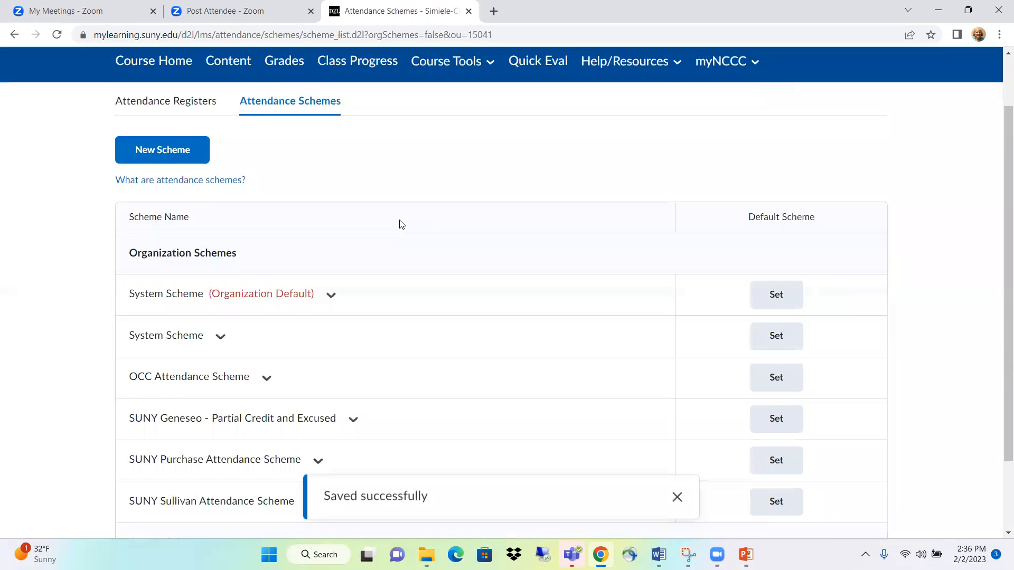
pyautogui.scroll(1, 401, 224)
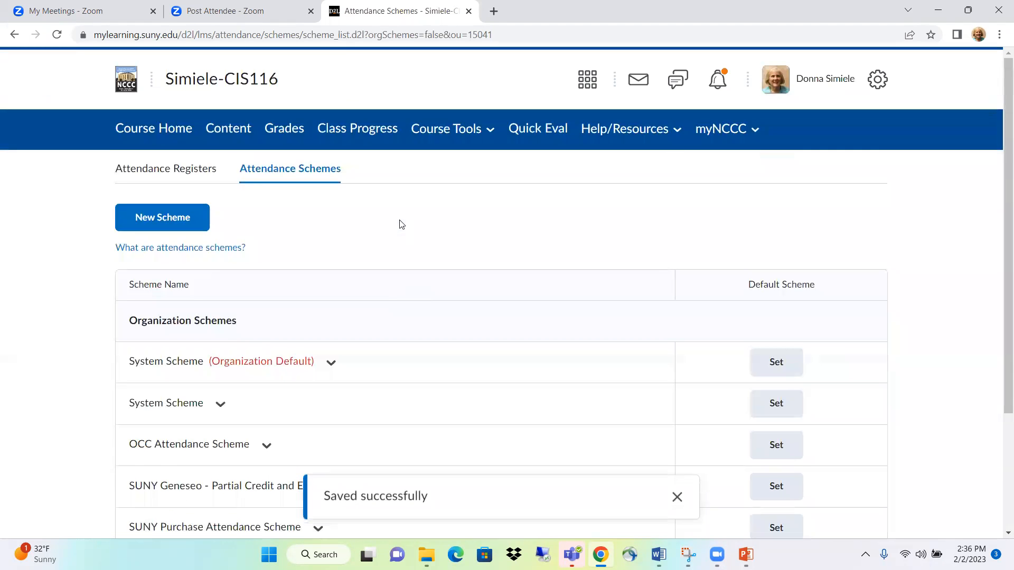
# - Start a new attendance register and name it "CIS116 Reg for T/Th"
pyautogui.click(165, 171)
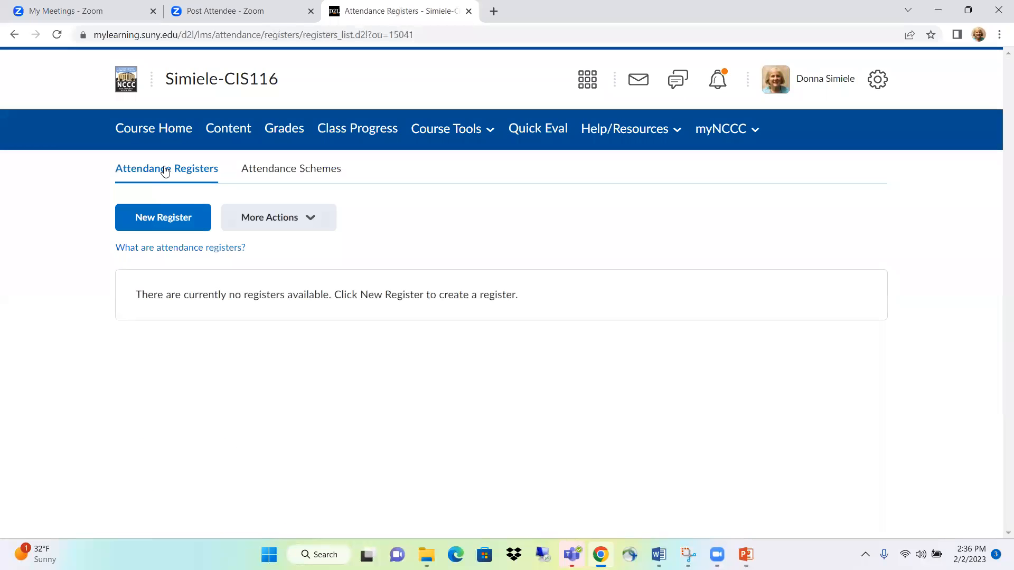
pyautogui.click(167, 227)
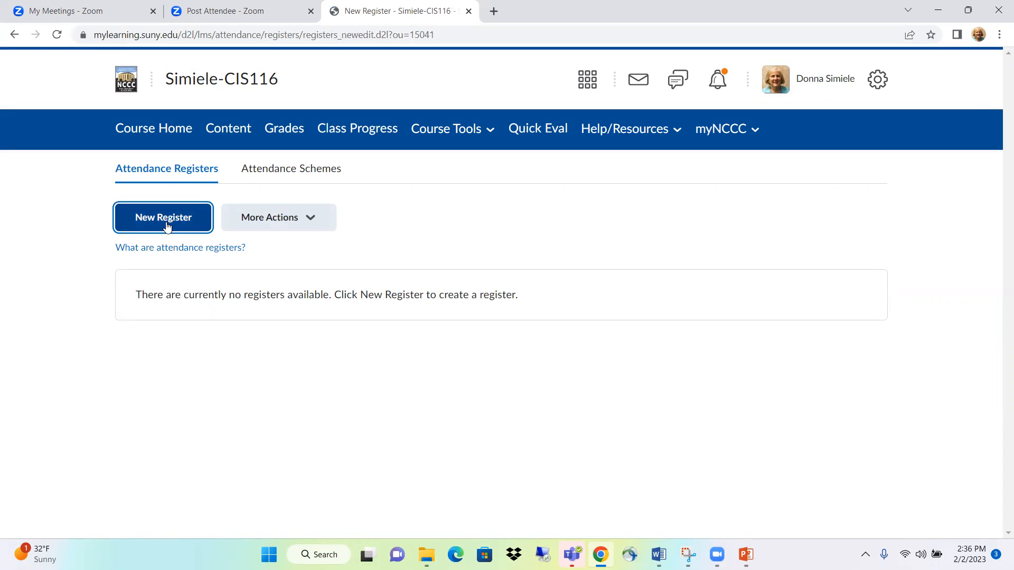
pyautogui.click(159, 291)
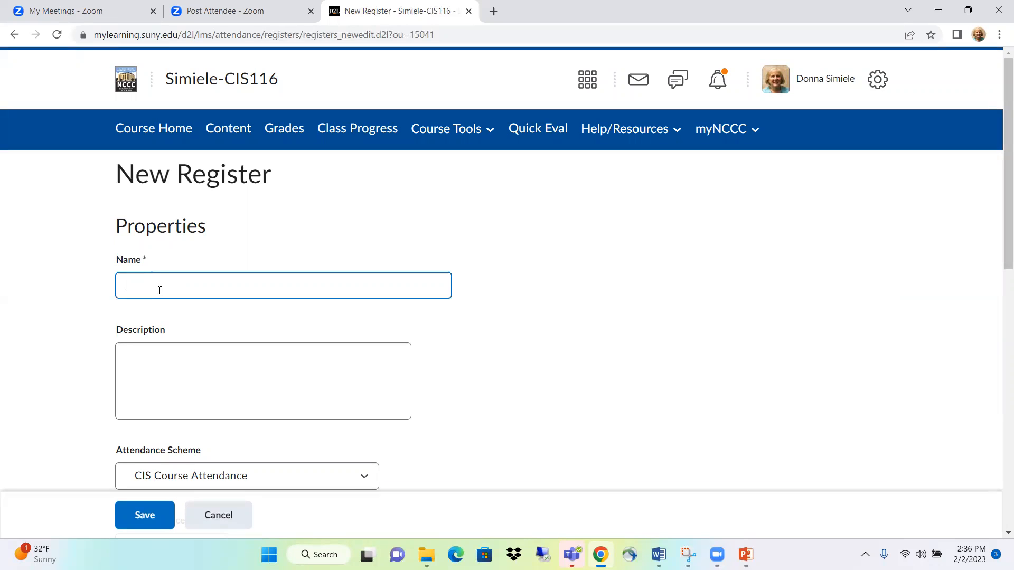
pyautogui.write('CIS11')
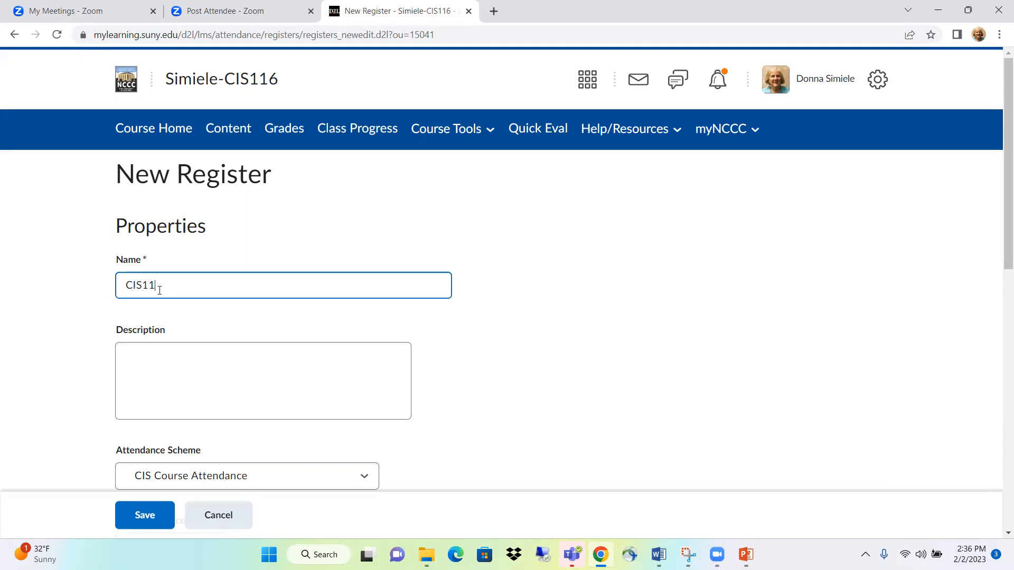
pyautogui.write('6 Reg for T/Th')
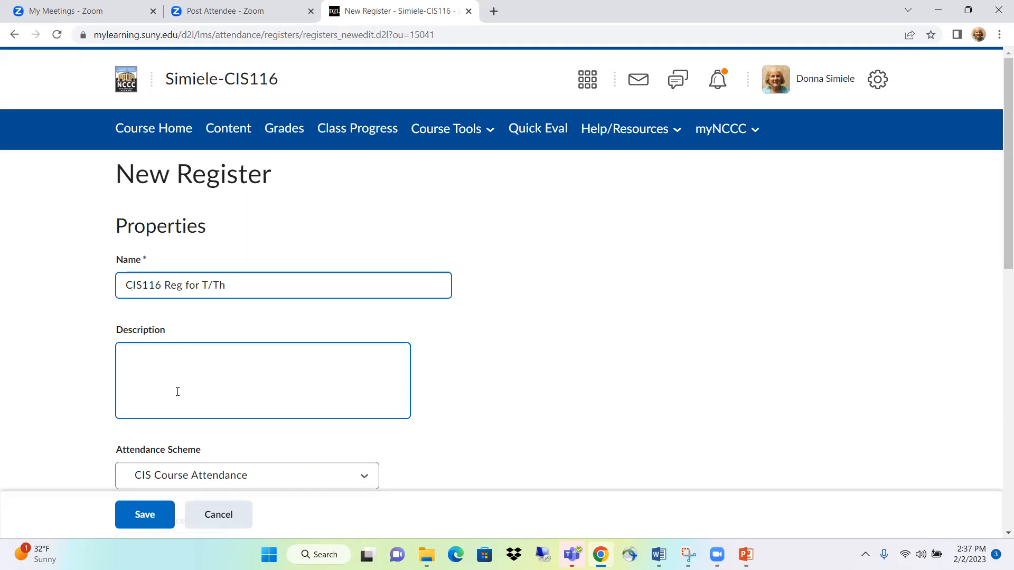
# - Choose CIS Course Attendance as the register's attendance scheme and set its cause for concern to 50 percent
pyautogui.scroll(-2, 177, 388)
pyautogui.scroll(-2, 180, 395)
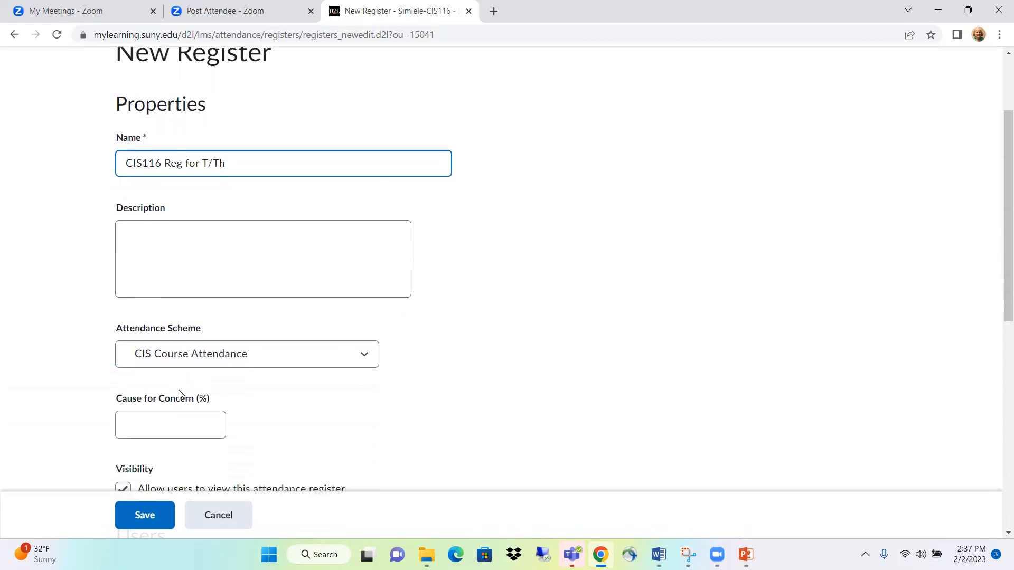
pyautogui.click(198, 288)
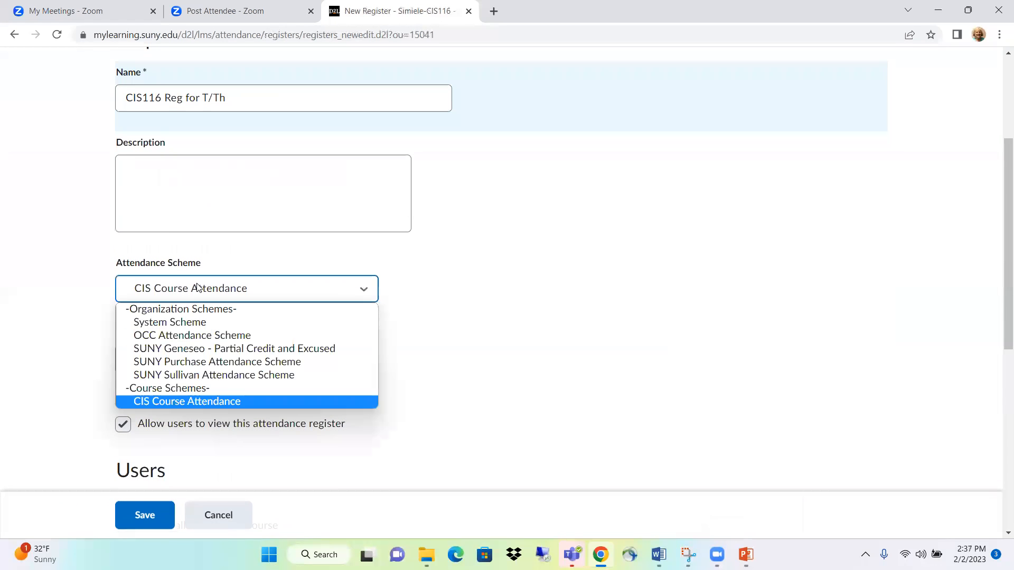
pyautogui.click(193, 401)
pyautogui.click(155, 358)
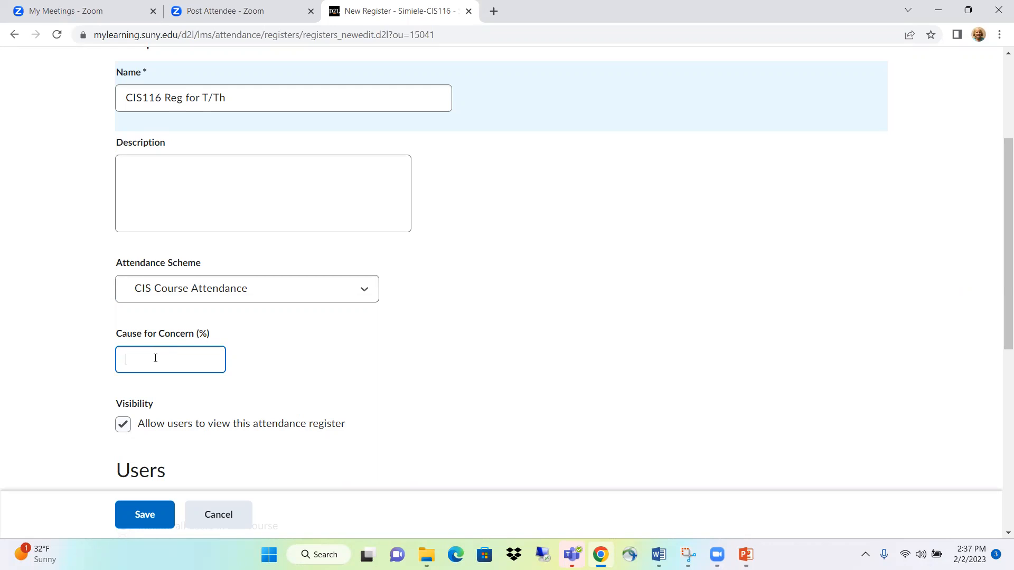
pyautogui.write('50')
# - Review the new register's visibility setting, user inclusion options and sessions table
pyautogui.scroll(-3, 155, 359)
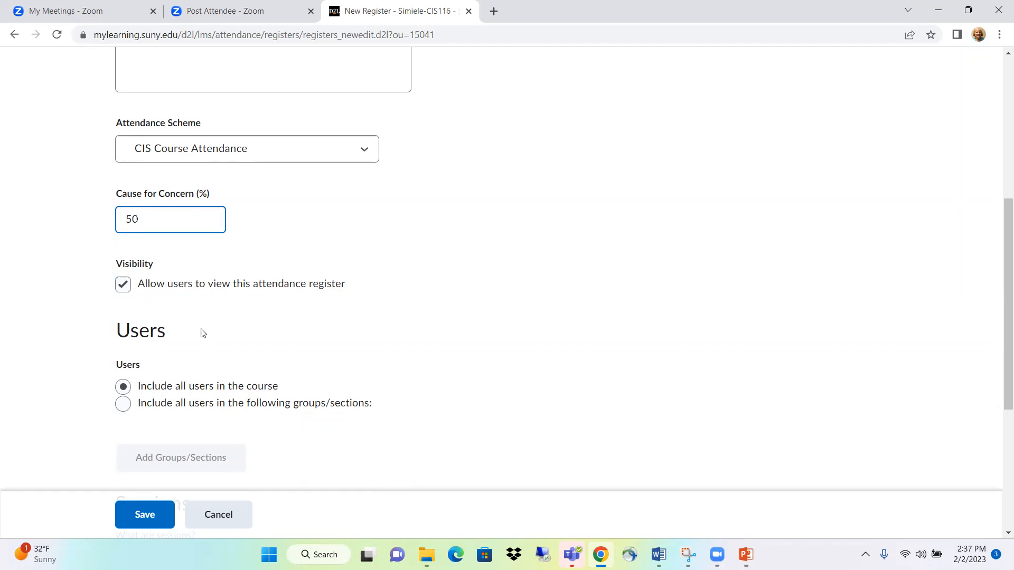
pyautogui.scroll(-1, 203, 333)
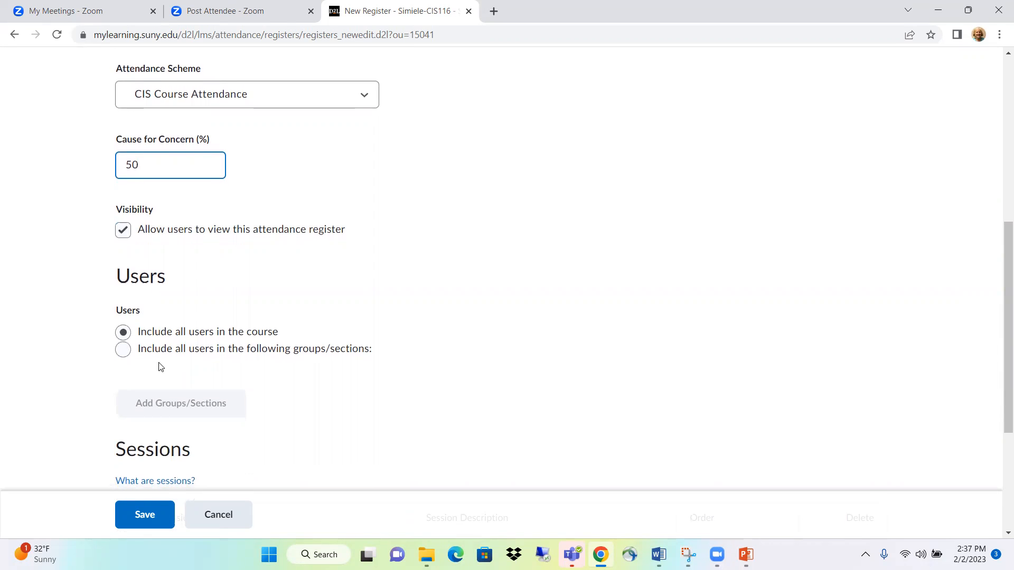
pyautogui.scroll(-1, 158, 367)
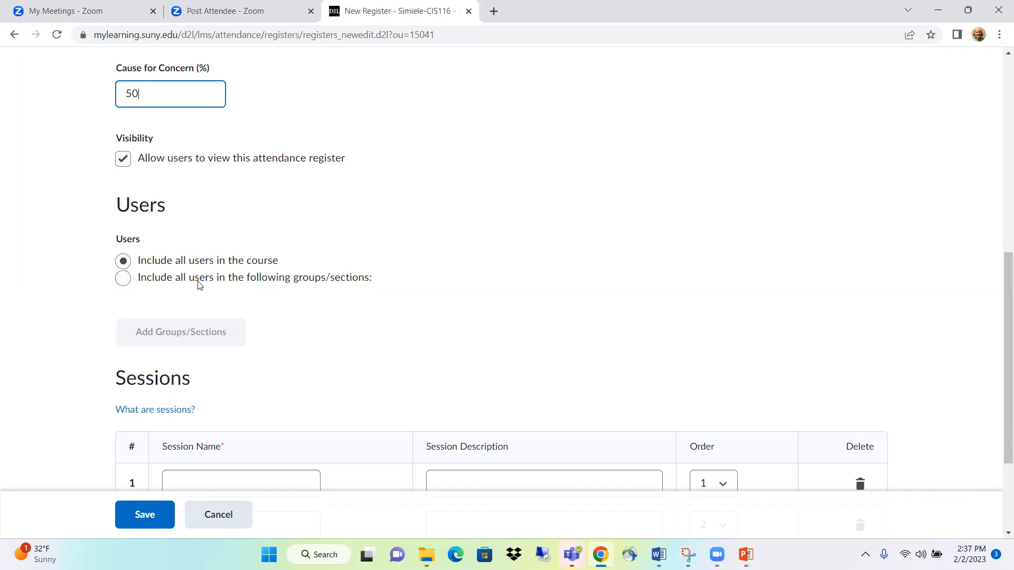
pyautogui.click(233, 303)
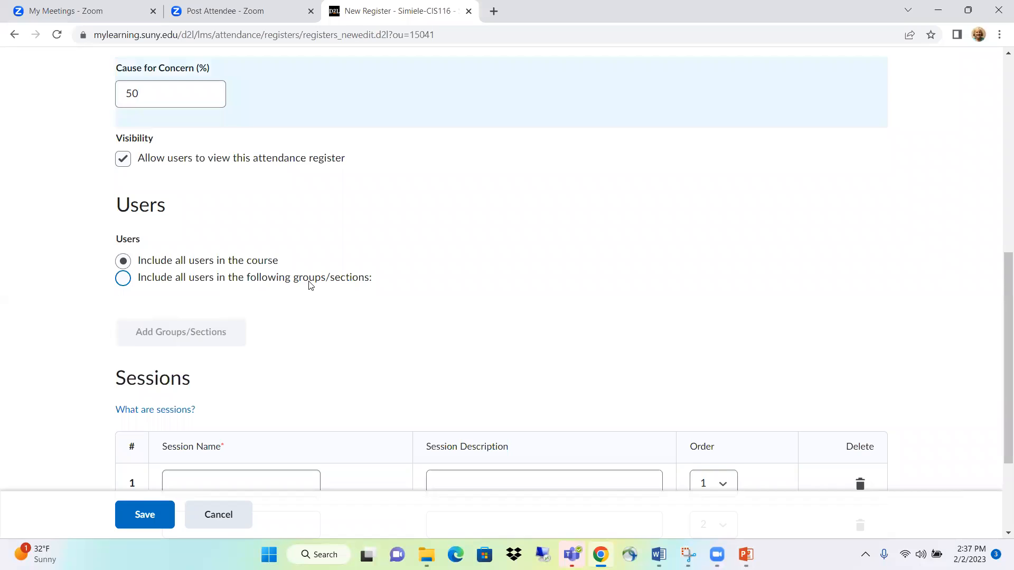
pyautogui.scroll(-2, 310, 285)
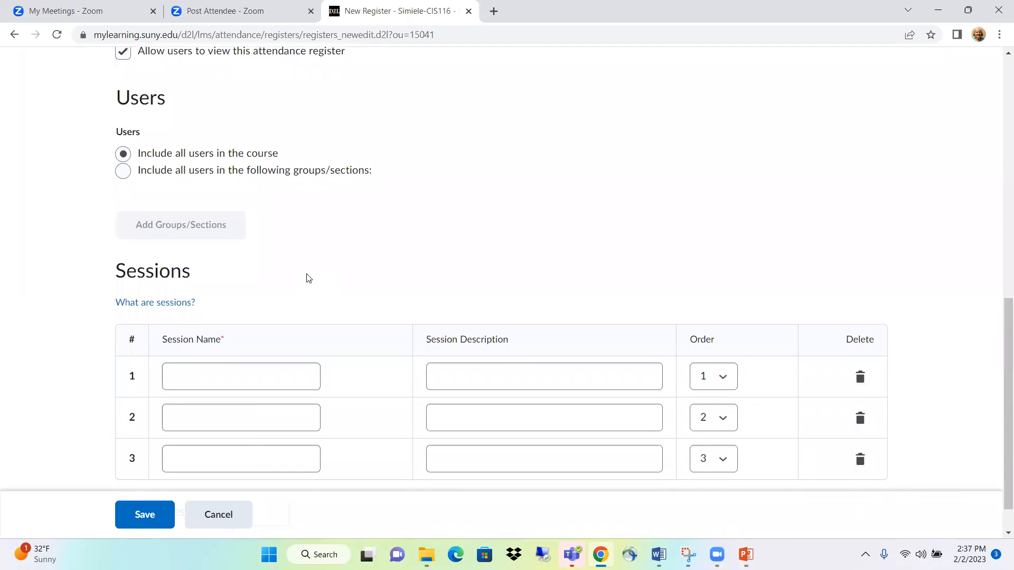
pyautogui.scroll(-1, 306, 262)
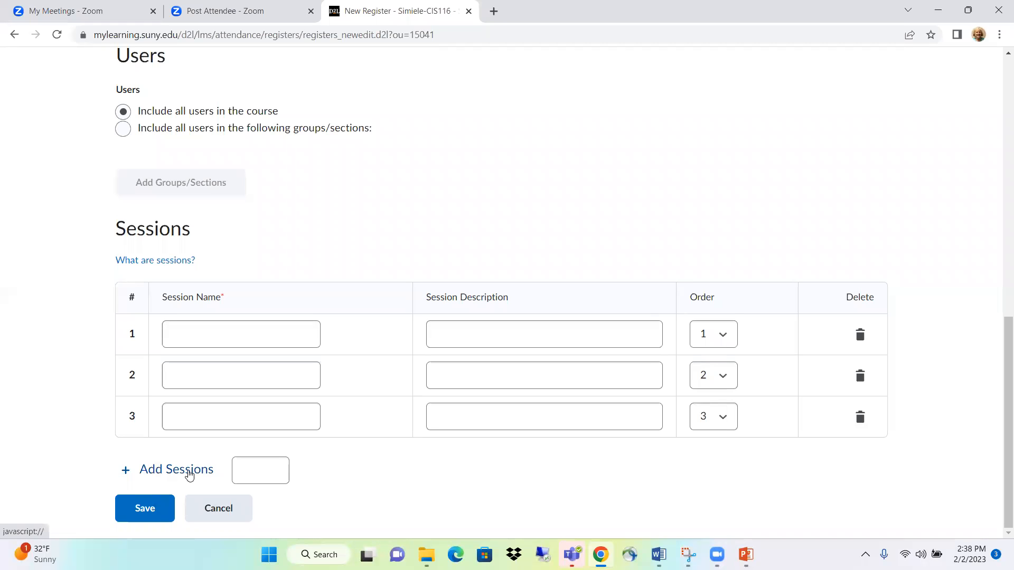
# - Try to add 7 more sessions to the register, agreeing to save the unsaved changes
pyautogui.click(256, 470)
pyautogui.click(255, 471)
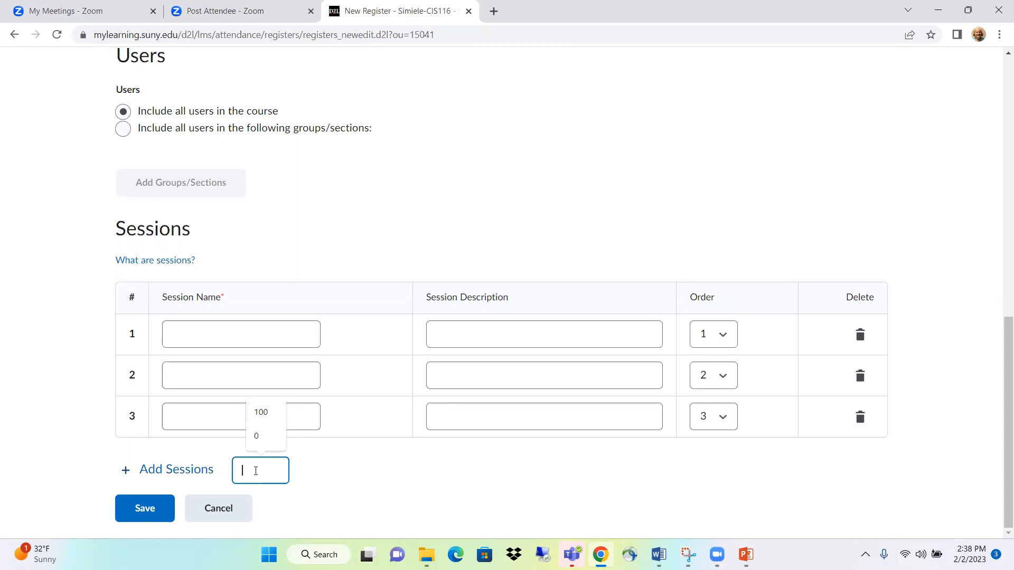
pyautogui.write('7')
pyautogui.click(165, 470)
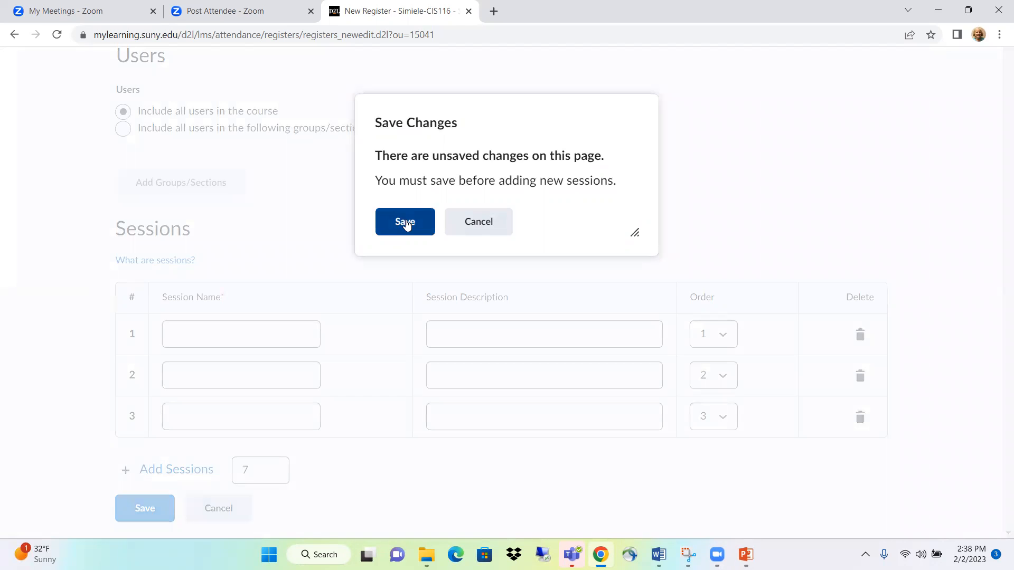
pyautogui.click(406, 225)
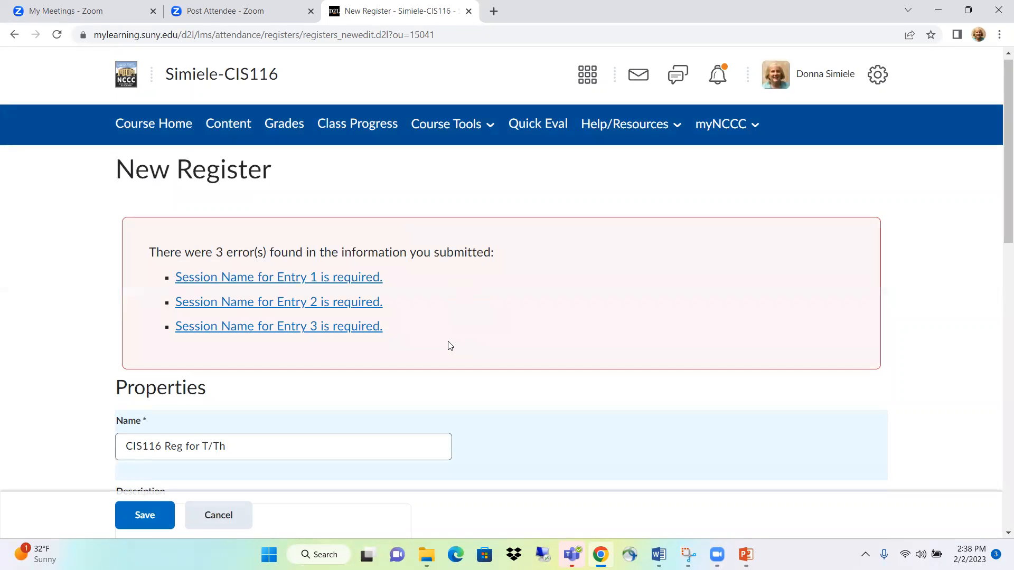
# - Name the register's first session "Jan 5"
pyautogui.scroll(-14, 450, 346)
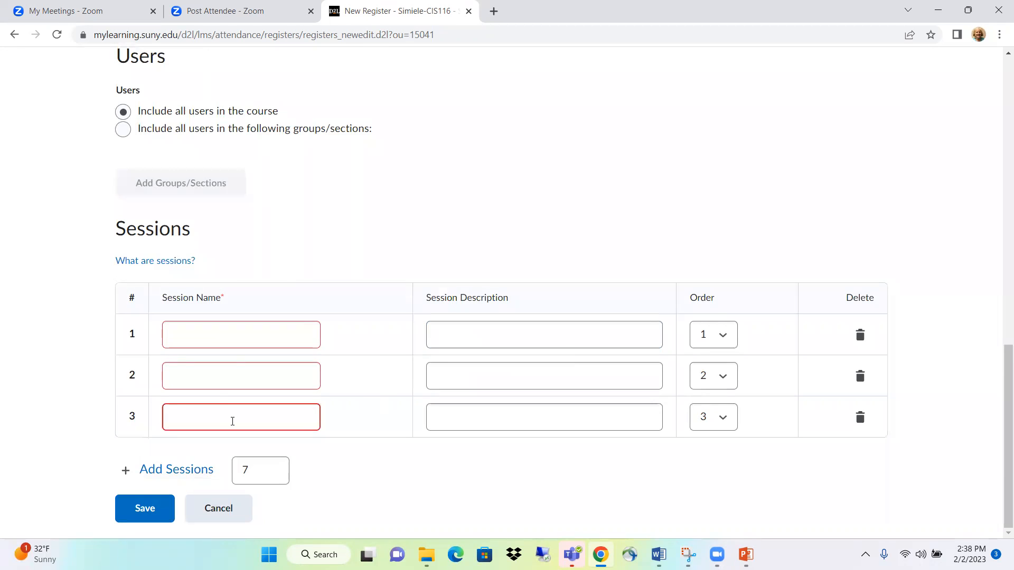
pyautogui.scroll(1, 202, 419)
pyautogui.scroll(-1, 201, 419)
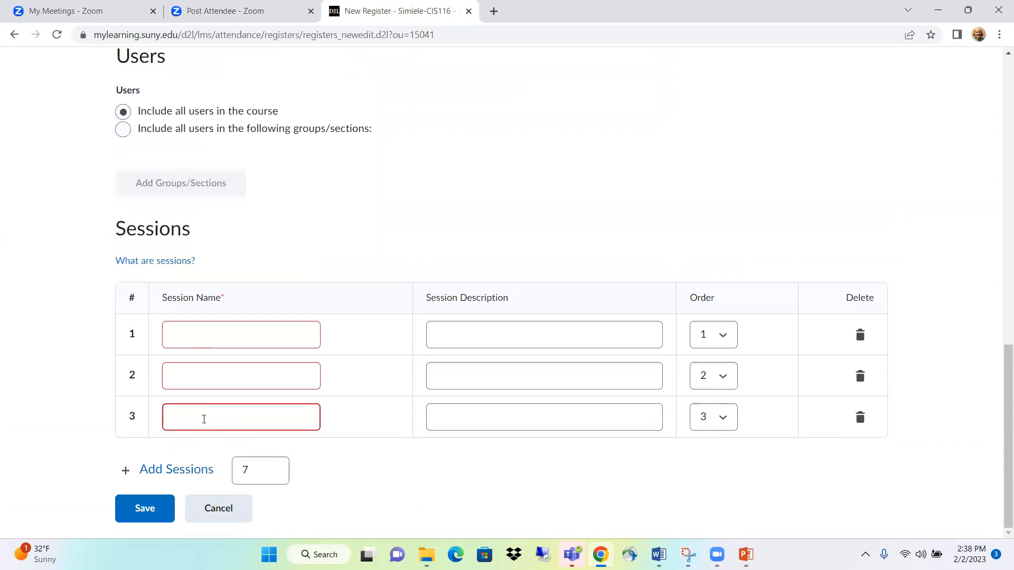
pyautogui.click(206, 338)
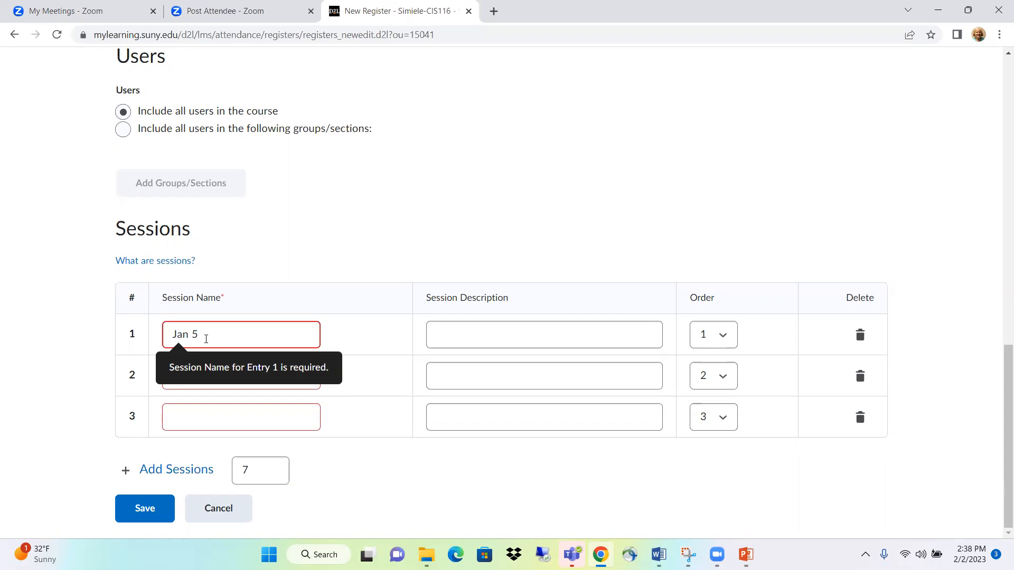
pyautogui.press('Tab')
pyautogui.press('Tab')
pyautogui.press('Tab')
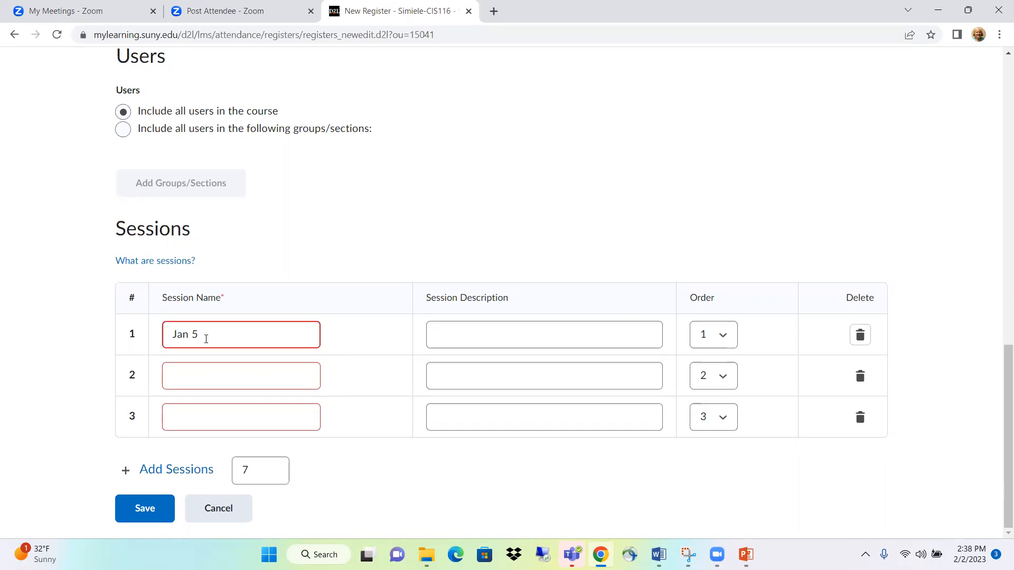
# - Name the second session "Jan 7" and the third session "Jan 12"
pyautogui.click(181, 377)
pyautogui.write('Jan')
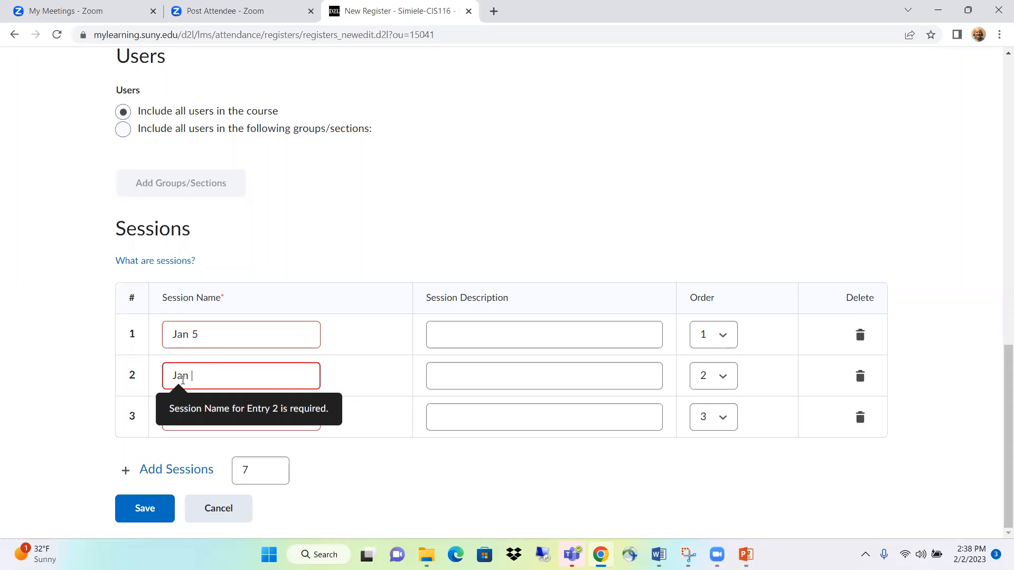
pyautogui.press('Tab')
pyautogui.press('Tab')
pyautogui.press('Tab')
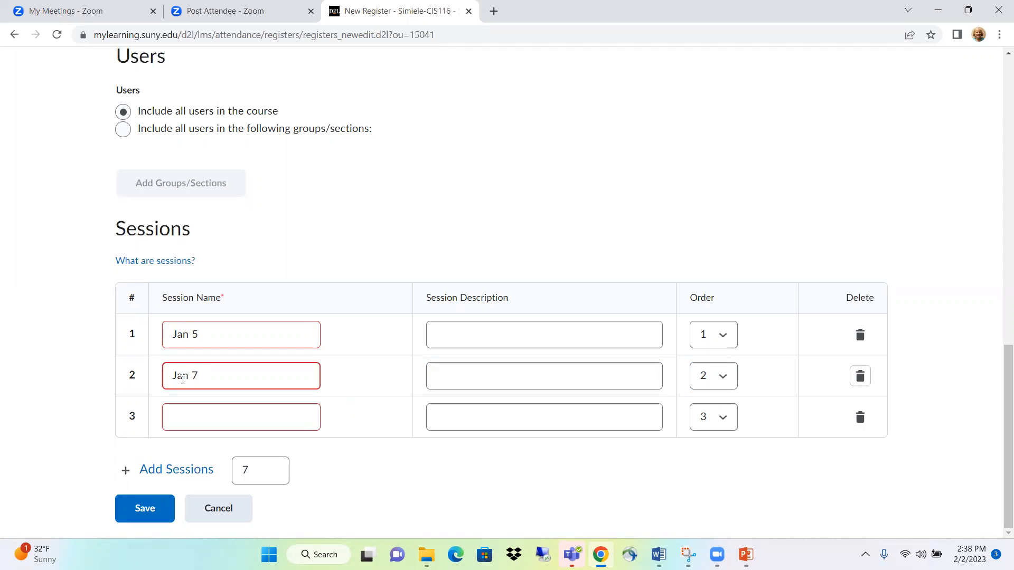
pyautogui.click(192, 417)
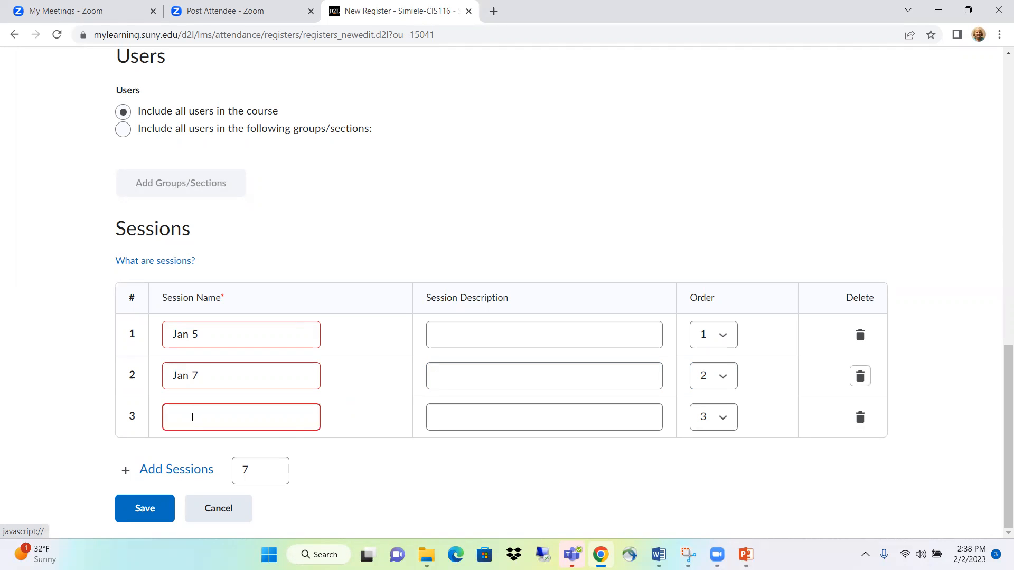
pyautogui.click(192, 417)
pyautogui.write('Jan 12')
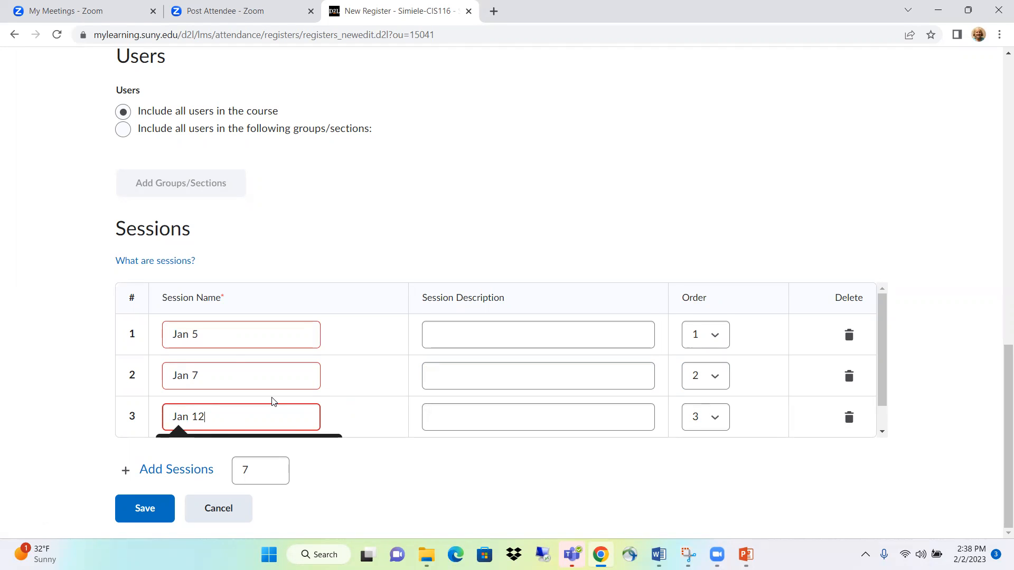
pyautogui.scroll(-1, 273, 401)
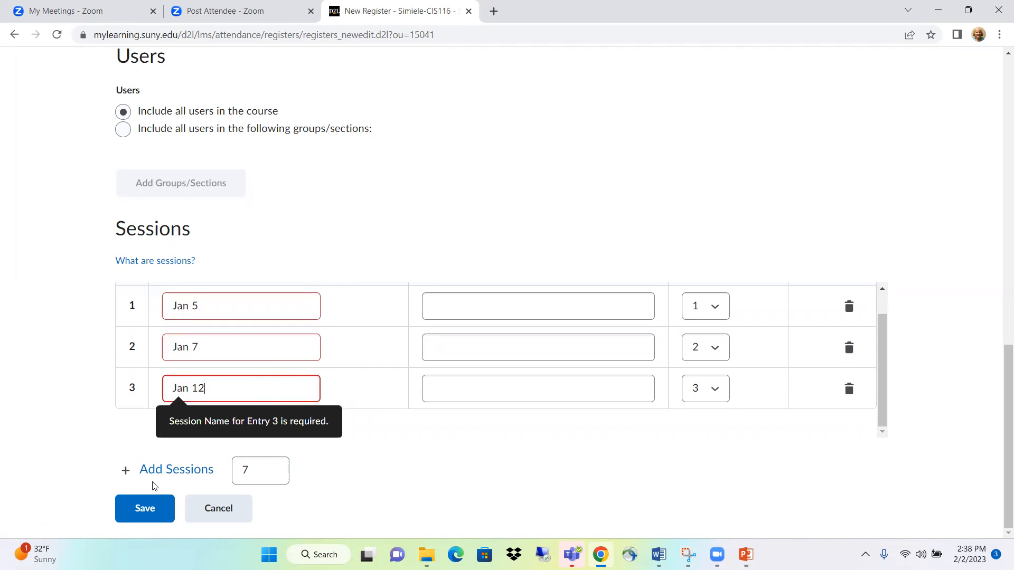
# - Add the 7 extra sessions, saving the register, and name the fourth session "Jan 14"
pyautogui.click(175, 473)
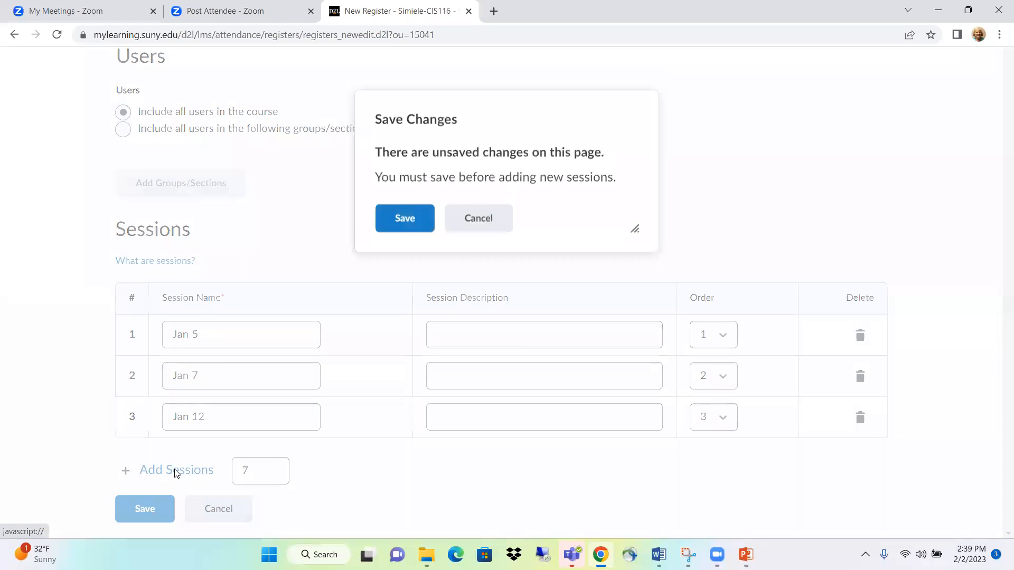
pyautogui.click(407, 224)
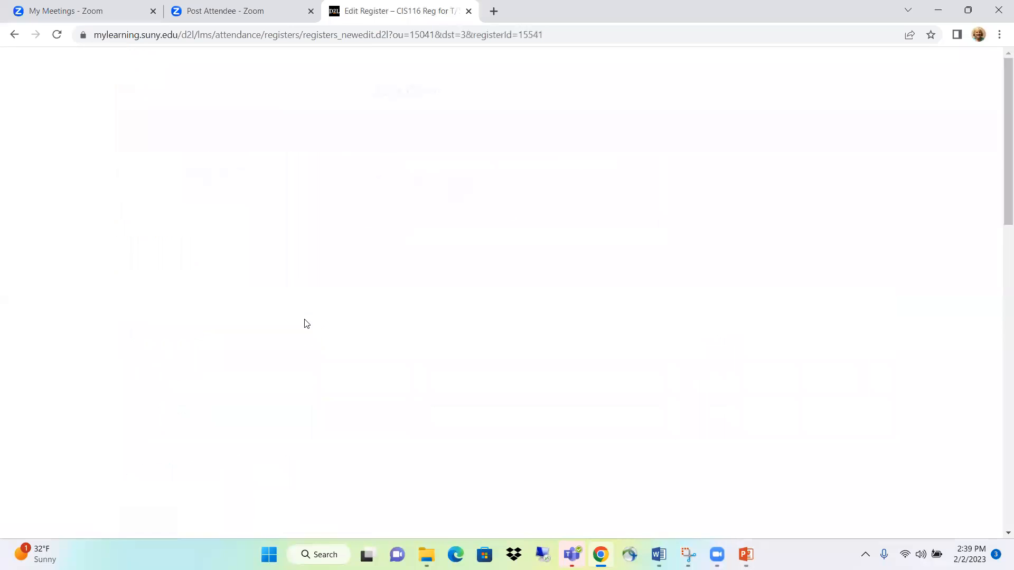
pyautogui.scroll(-15, 271, 452)
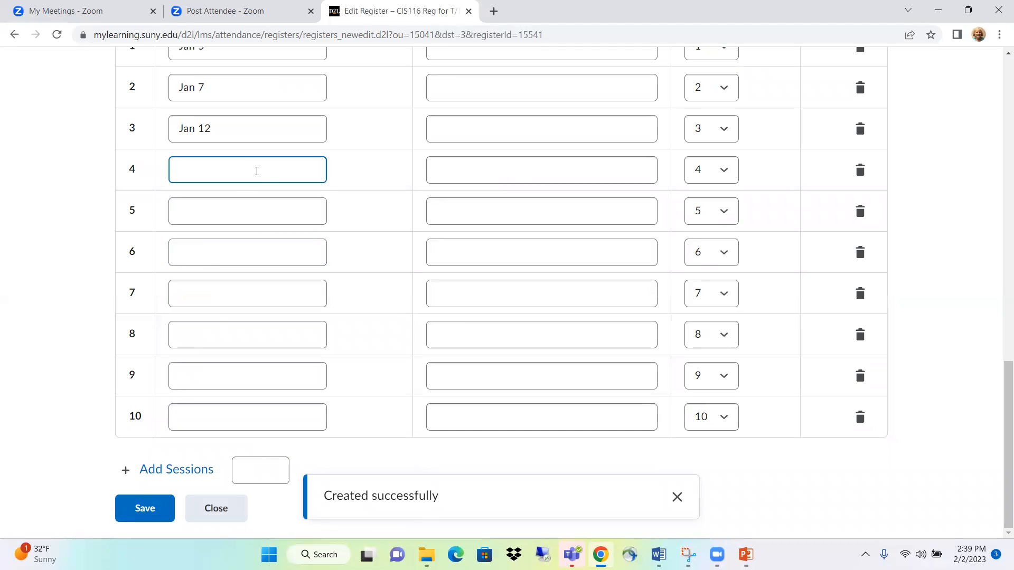
pyautogui.click(256, 171)
pyautogui.write('Jan 14')
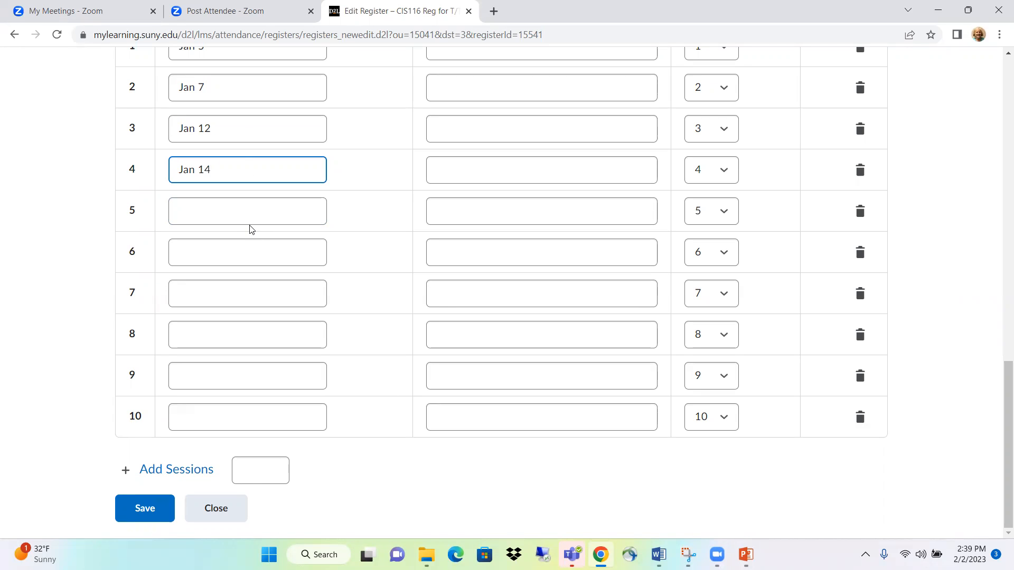
# - Remove the unnamed sessions 5 through 10 from the register and save it
pyautogui.click(862, 217)
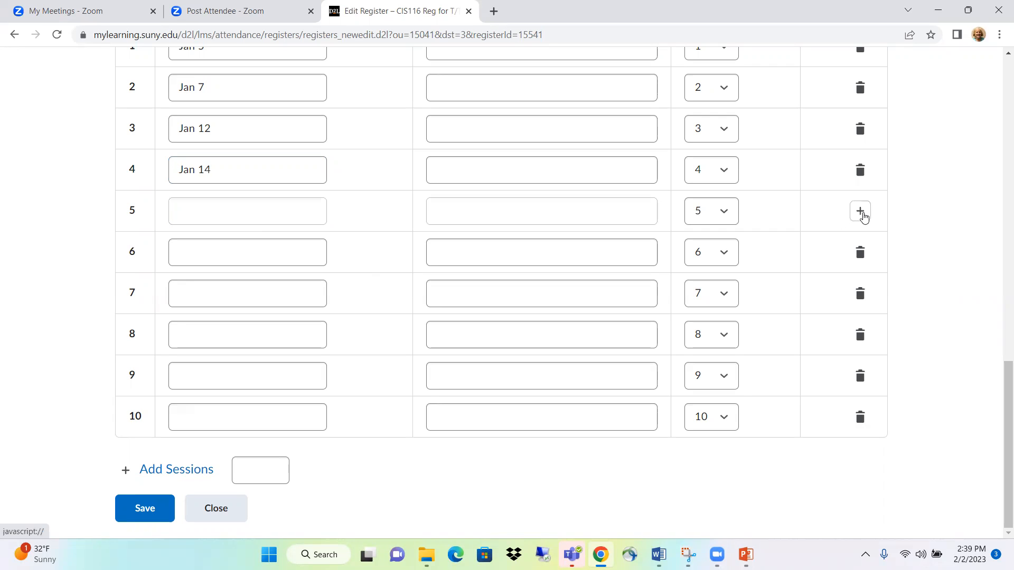
pyautogui.click(860, 254)
pyautogui.click(861, 293)
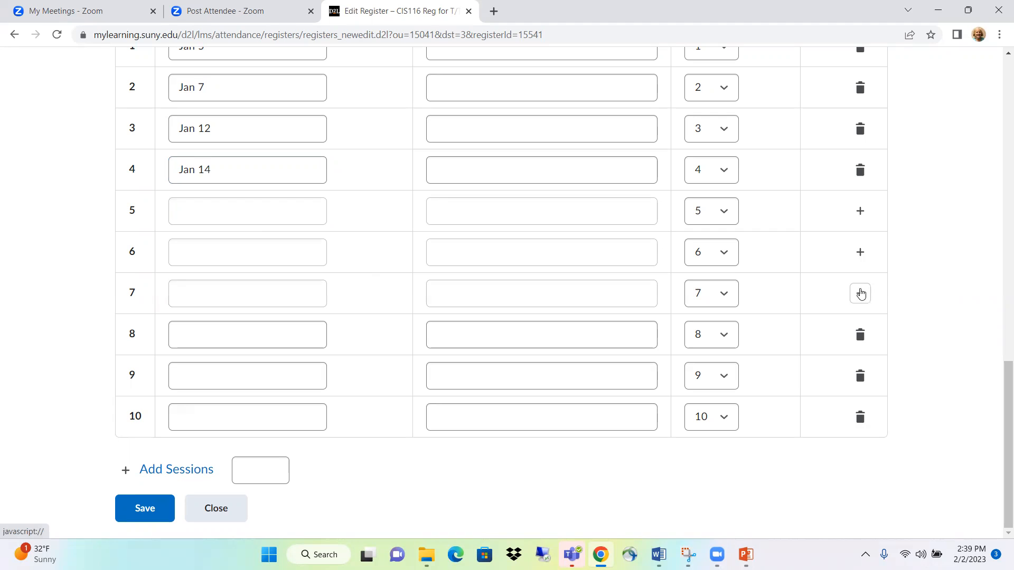
pyautogui.click(860, 336)
pyautogui.click(859, 378)
pyautogui.click(859, 418)
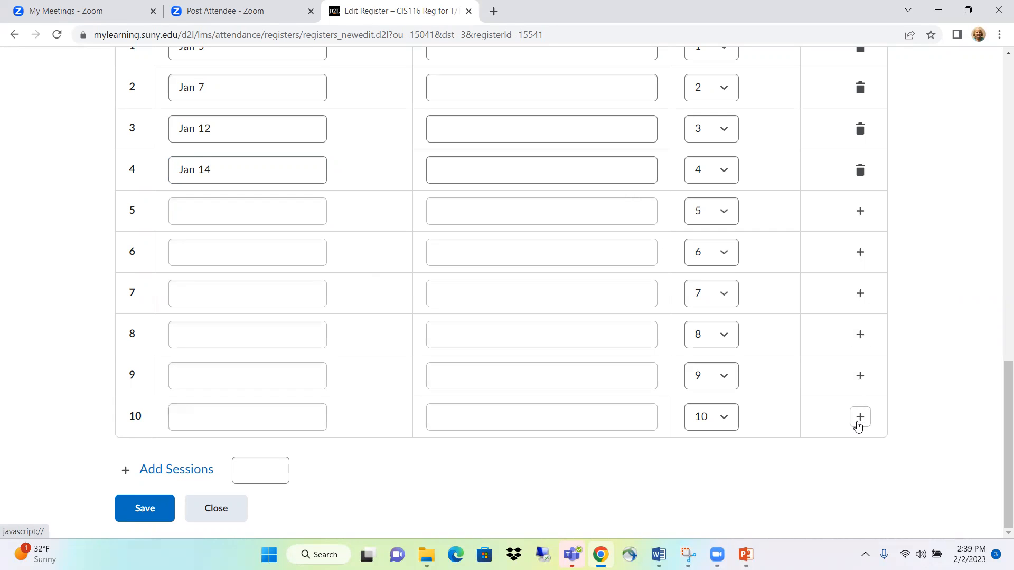
pyautogui.click(157, 515)
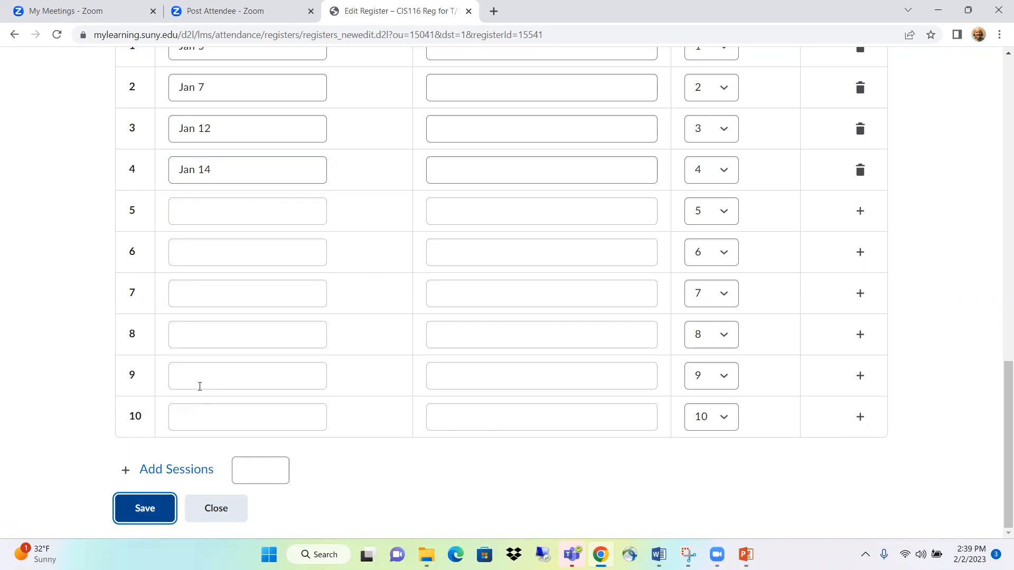
# - Review the saved register's sessions, user inclusion, visibility, cause for concern, attendance scheme and name
pyautogui.scroll(-12, 200, 386)
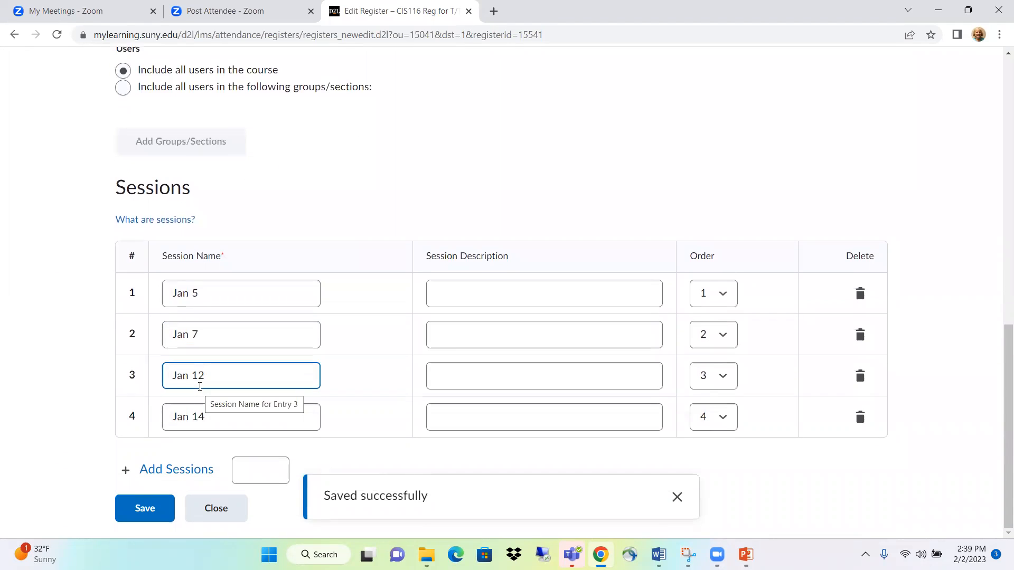
pyautogui.scroll(3, 199, 386)
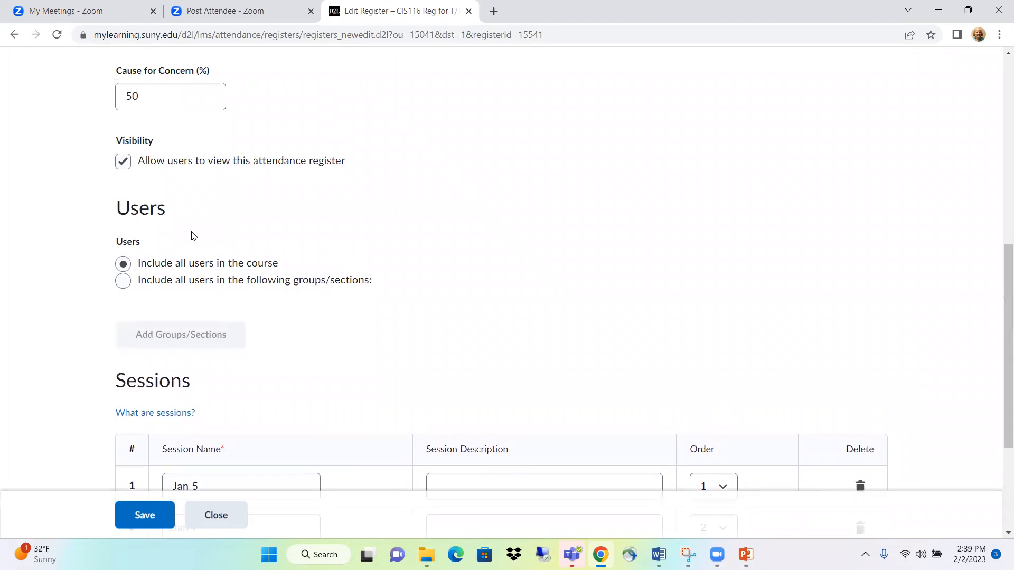
pyautogui.scroll(1, 203, 177)
pyautogui.scroll(1, 204, 178)
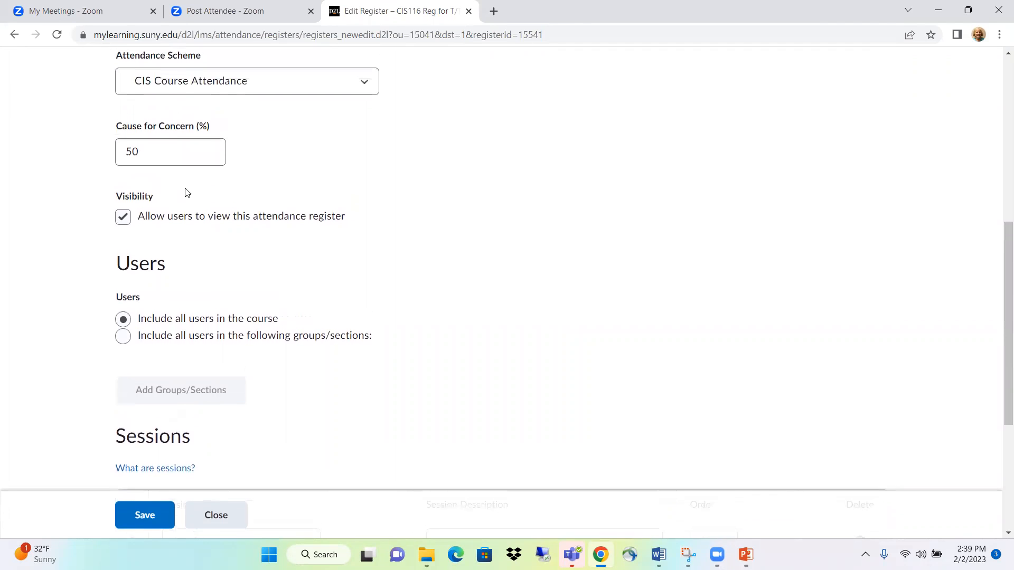
pyautogui.scroll(2, 191, 343)
pyautogui.click(144, 260)
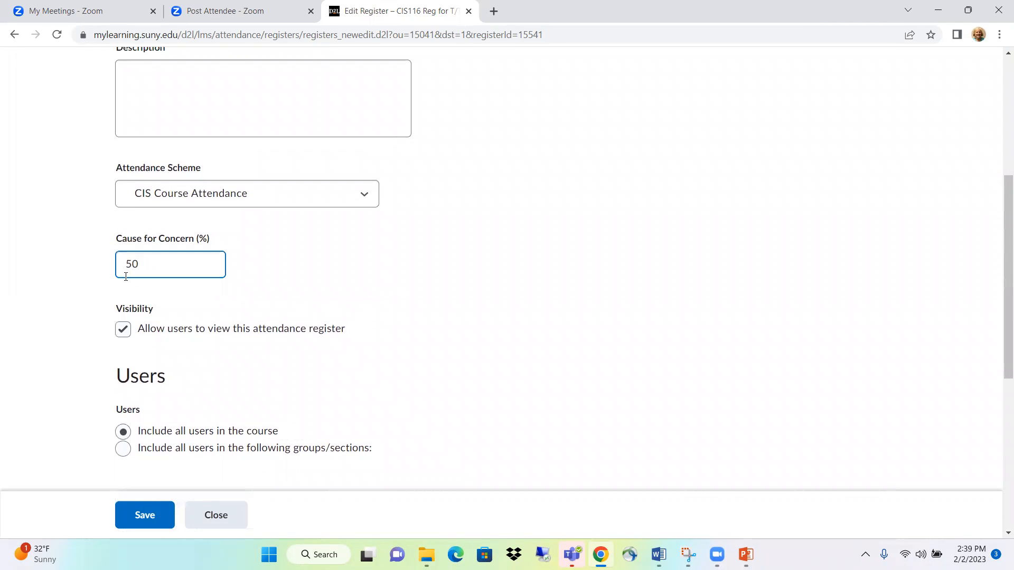
pyautogui.scroll(1, 126, 277)
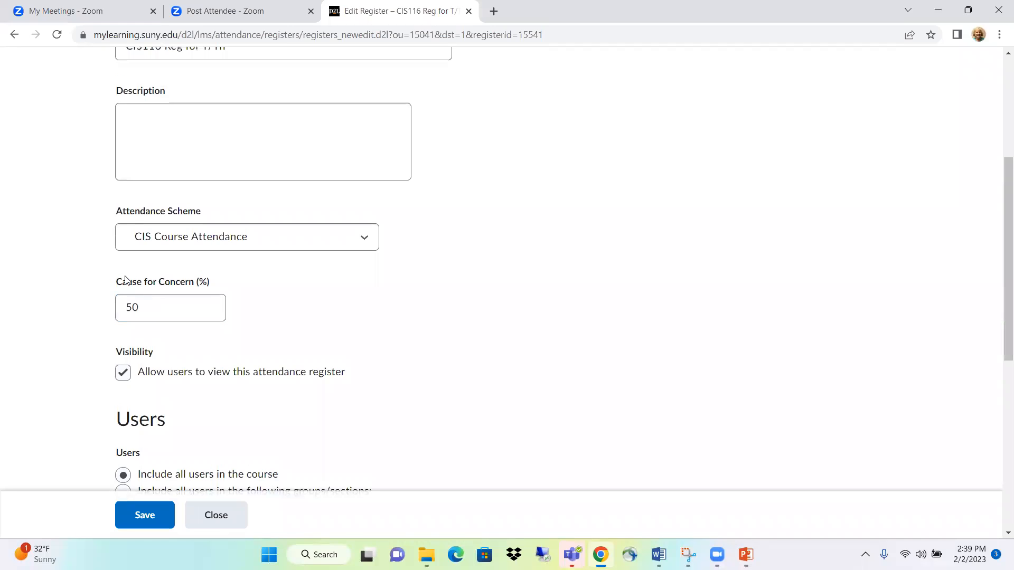
pyautogui.scroll(1, 125, 281)
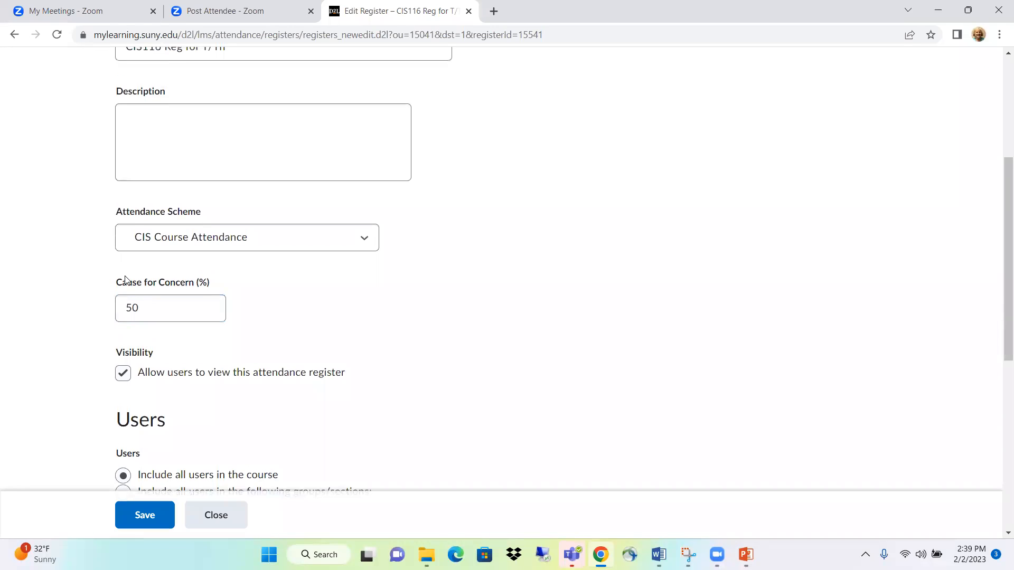
pyautogui.scroll(1, 125, 280)
pyautogui.scroll(2, 126, 280)
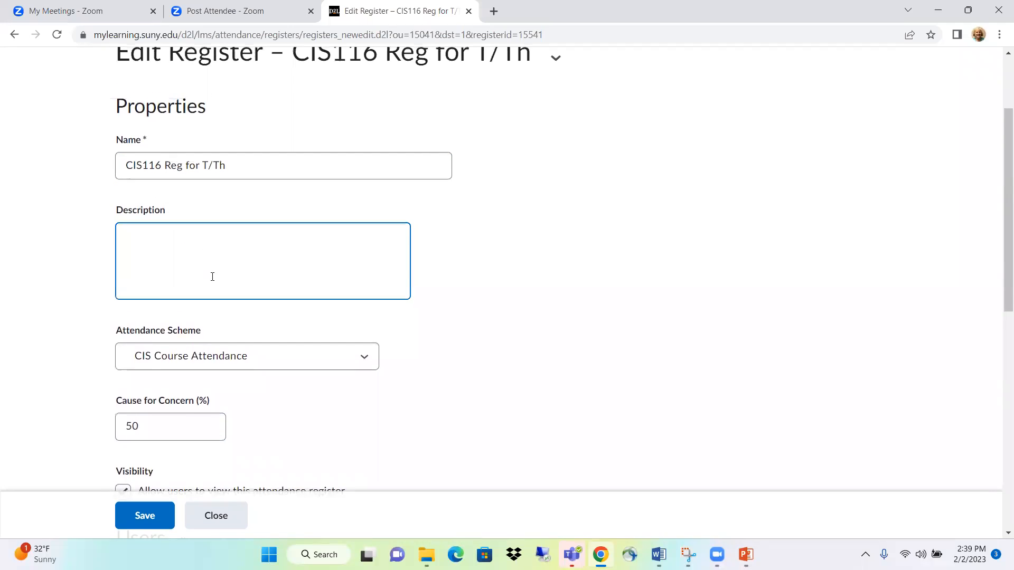
pyautogui.scroll(-10, 210, 276)
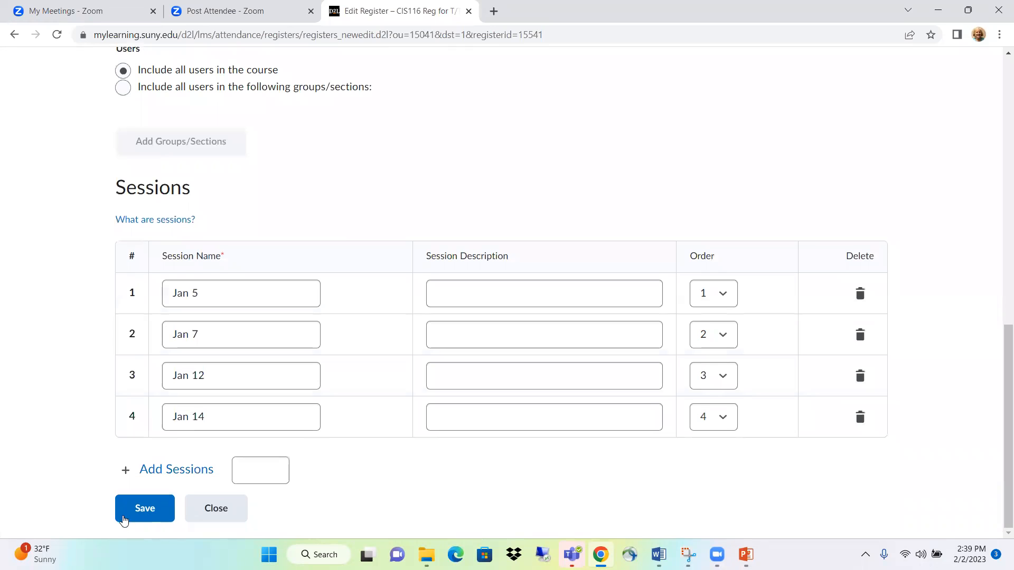
# - Save the register once more and close it to return to the register list
pyautogui.click(145, 508)
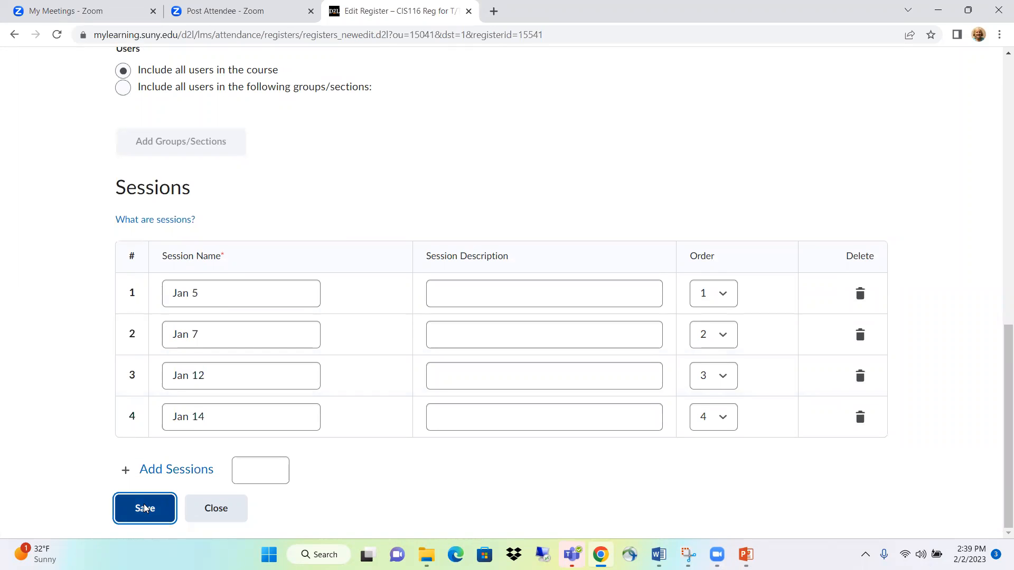
pyautogui.click(208, 517)
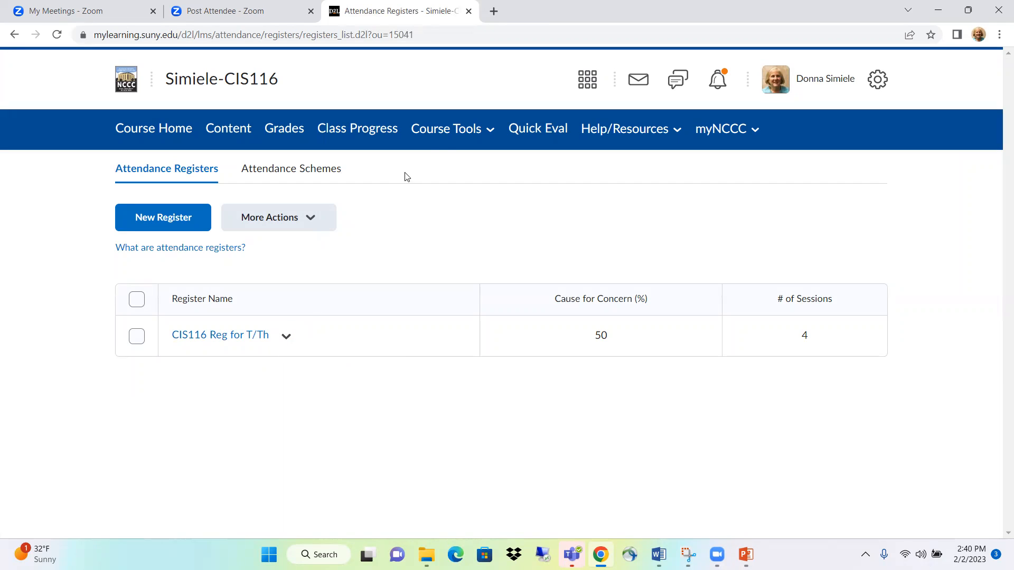
# - Reopen the course's Attendance tool and display the attendance data for the CIS116 Reg for T/Th register
pyautogui.click(447, 137)
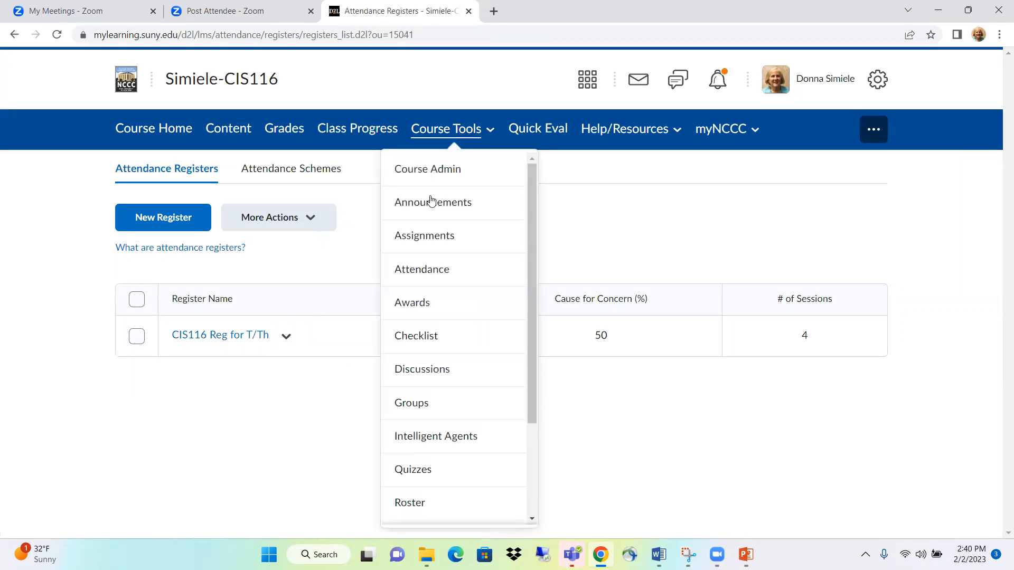
pyautogui.click(423, 274)
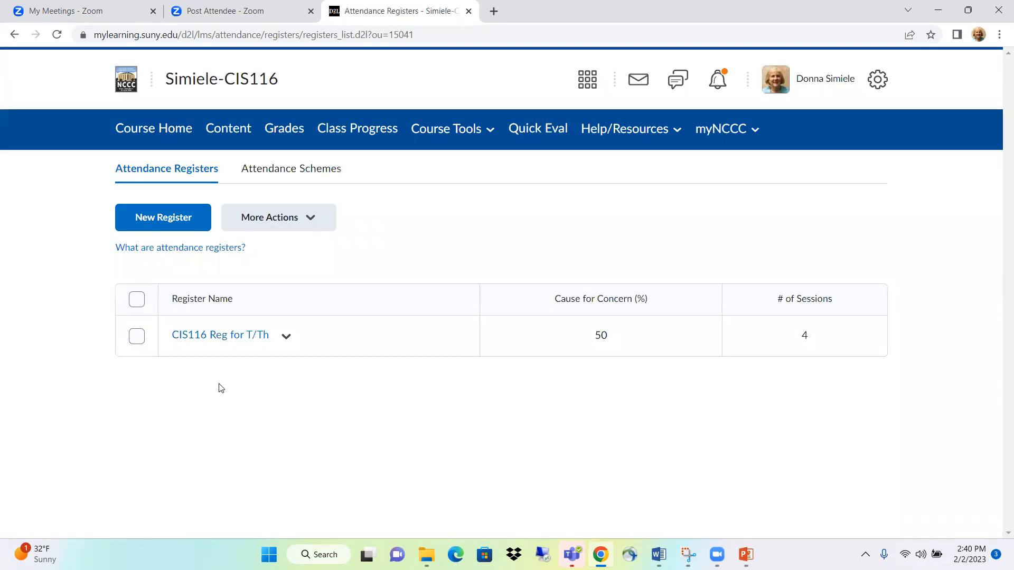
pyautogui.click(285, 338)
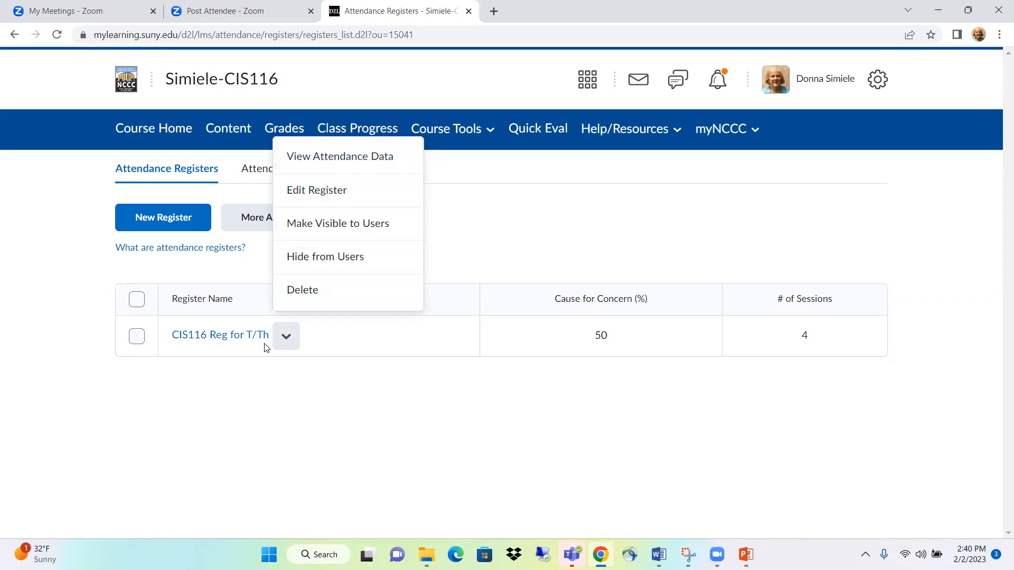
pyautogui.click(235, 339)
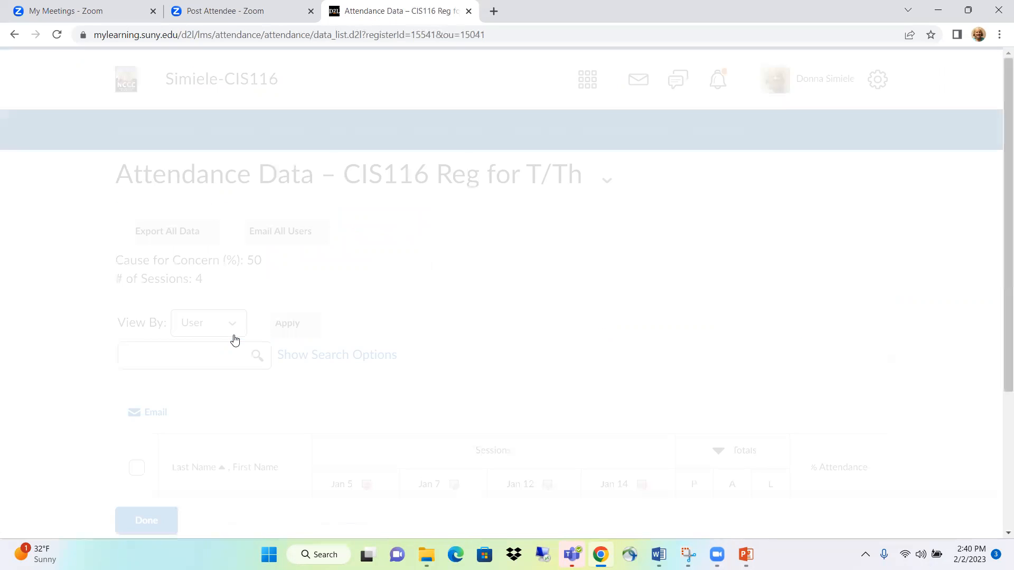
pyautogui.scroll(-3, 378, 322)
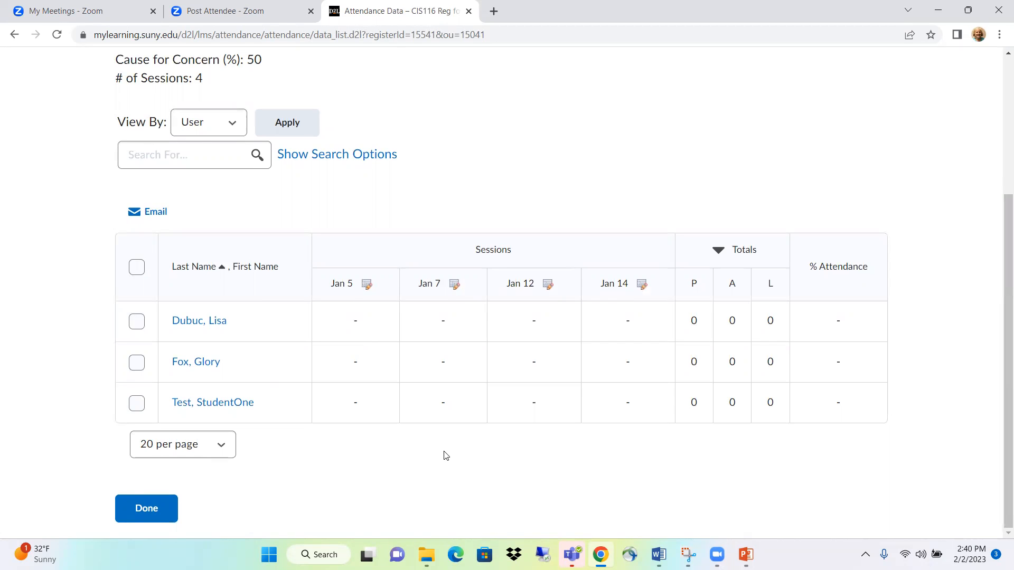
# - For the Jan 5 session, mark the first listed student P, the second A and the third L, and save and close the session
pyautogui.click(366, 289)
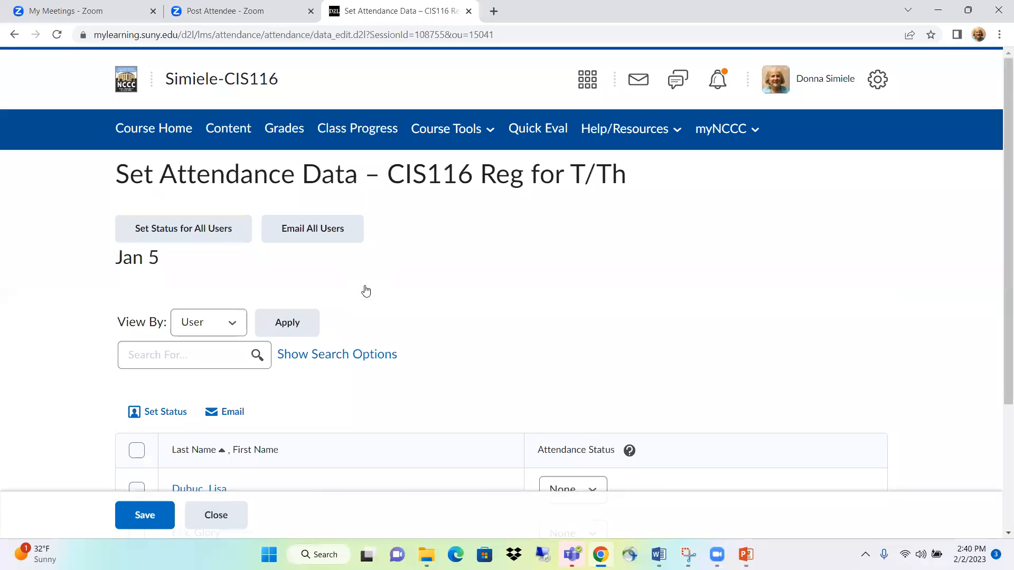
pyautogui.scroll(-3, 366, 289)
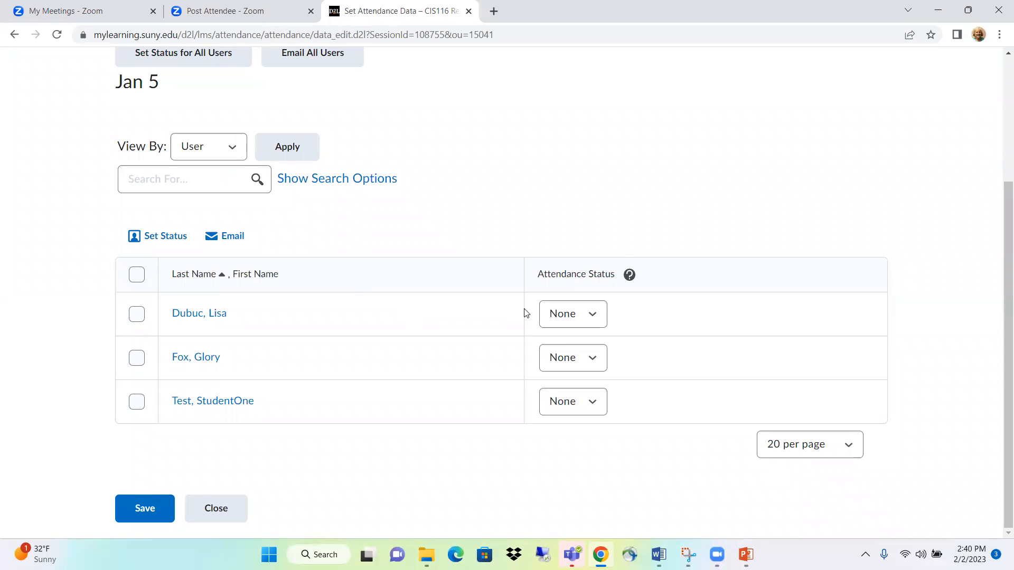
pyautogui.click(594, 317)
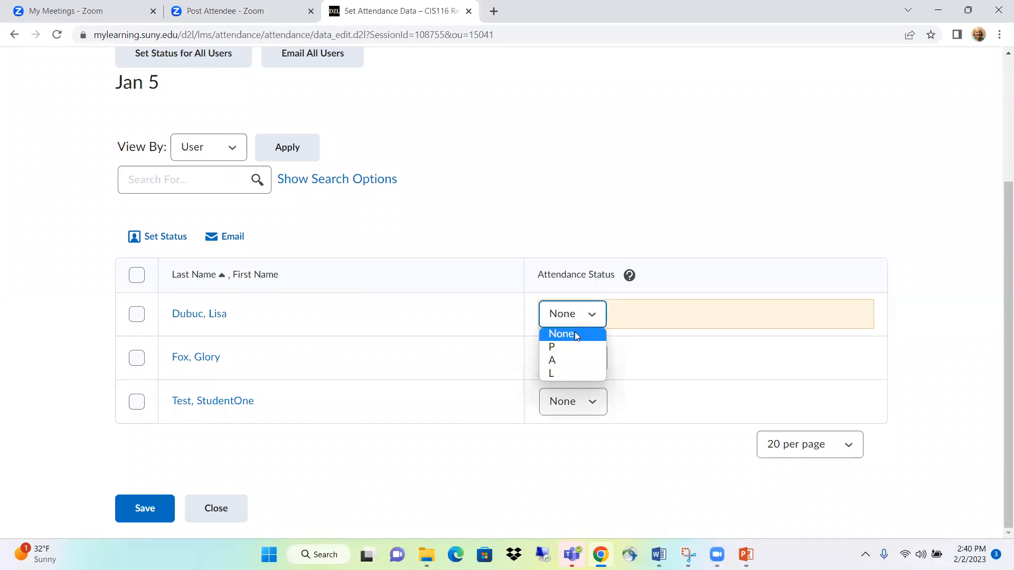
pyautogui.click(568, 346)
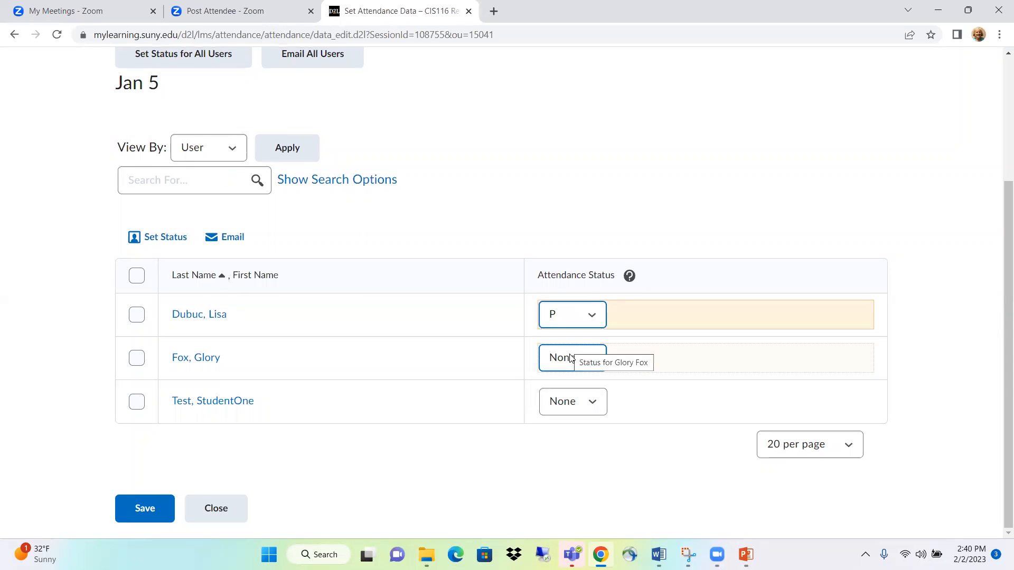
pyautogui.click(572, 358)
pyautogui.click(563, 412)
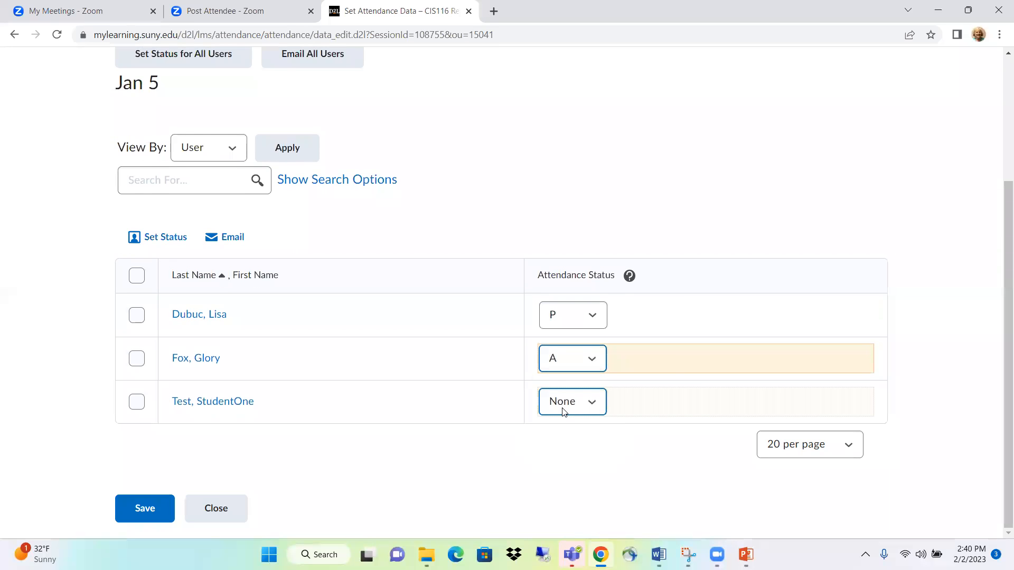
pyautogui.click(565, 408)
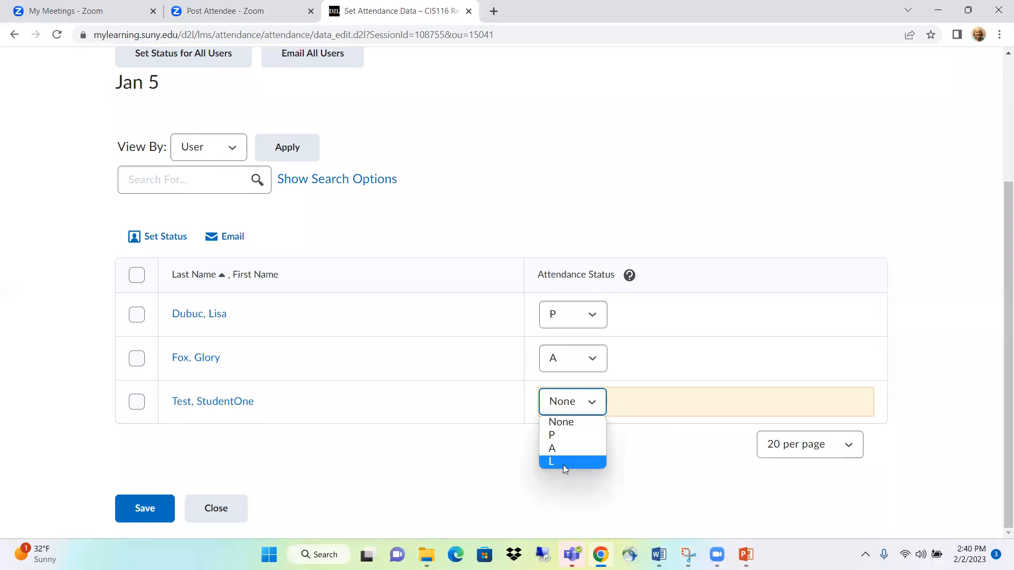
pyautogui.click(563, 463)
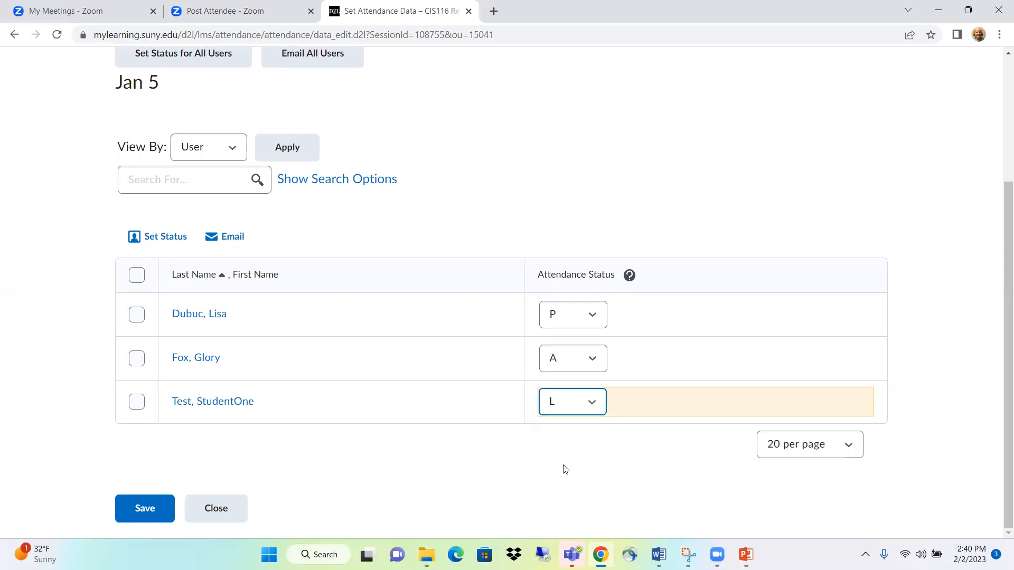
pyautogui.click(150, 508)
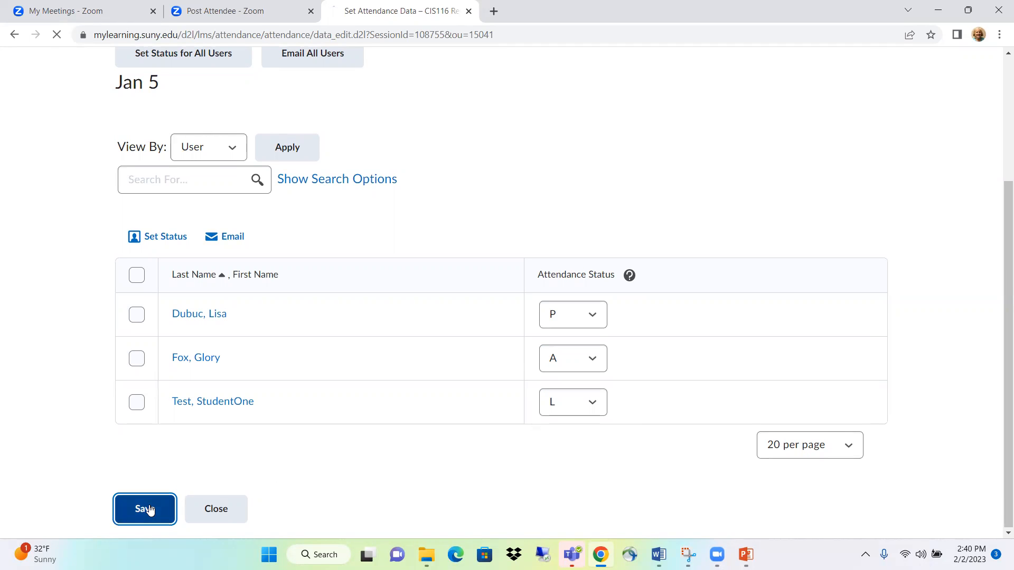
pyautogui.click(220, 515)
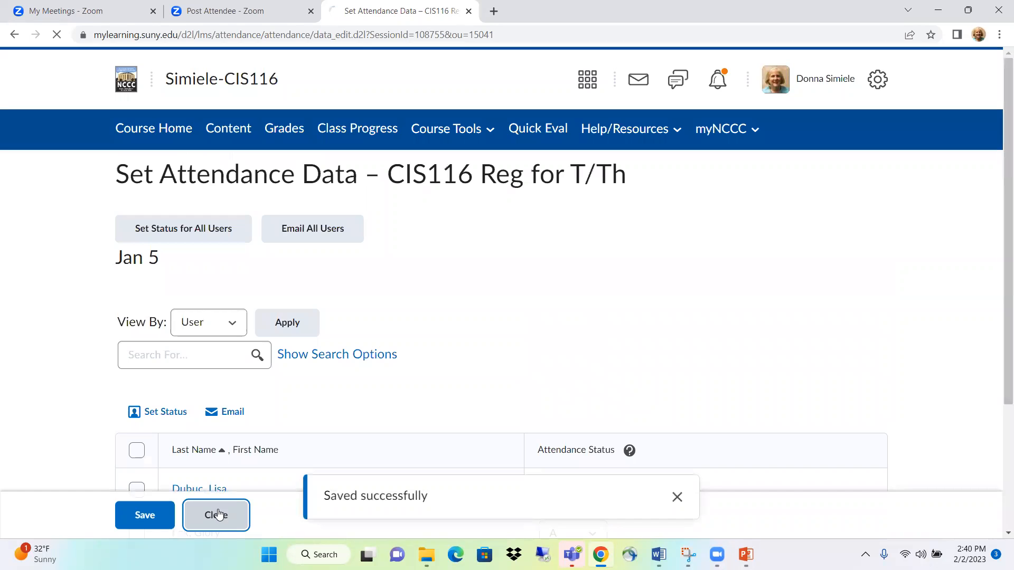
# - For the Jan 7 session, select all listed students and set their attendance status to P together
pyautogui.scroll(-3, 361, 313)
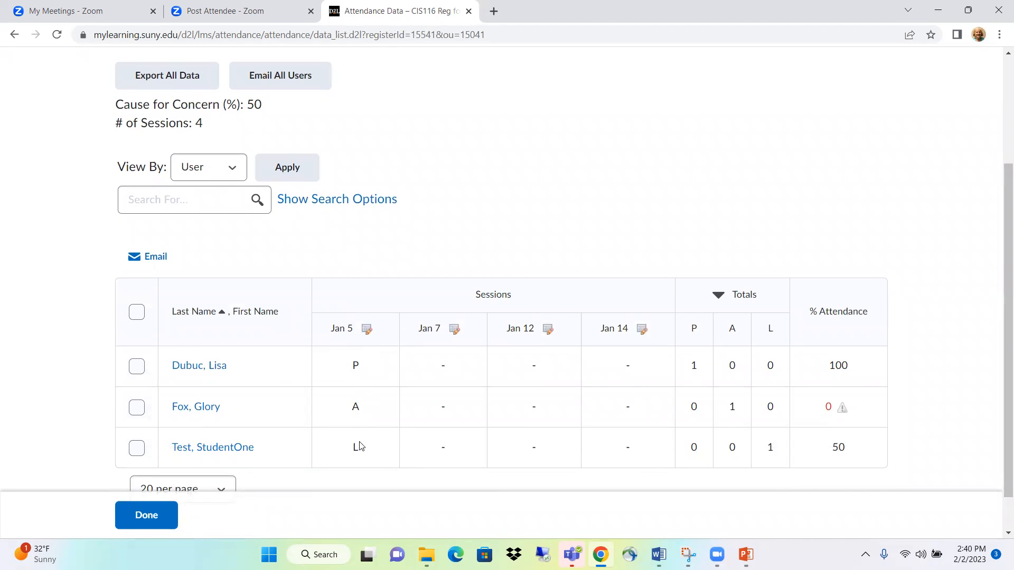
pyautogui.click(454, 331)
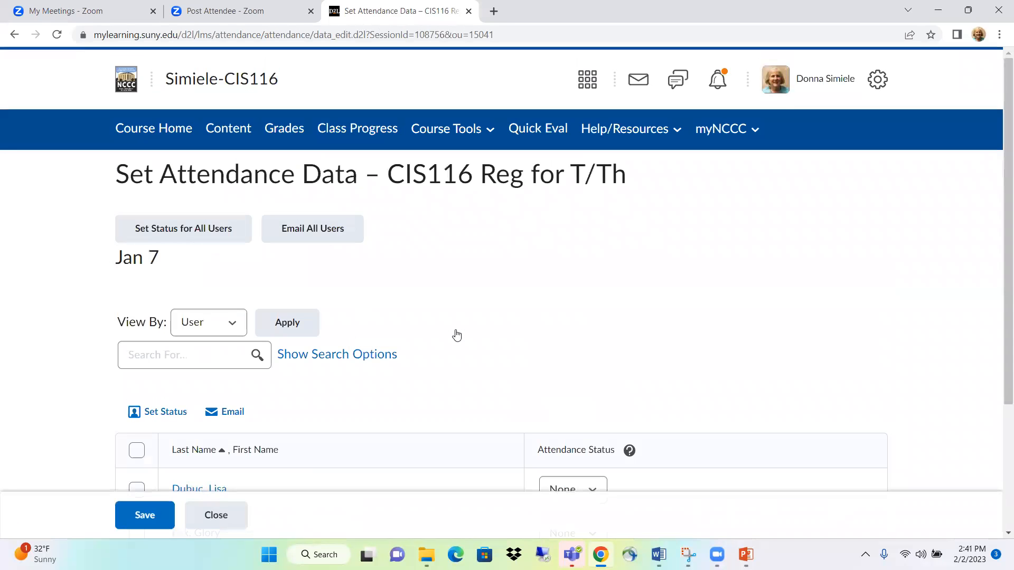
pyautogui.scroll(-3, 457, 335)
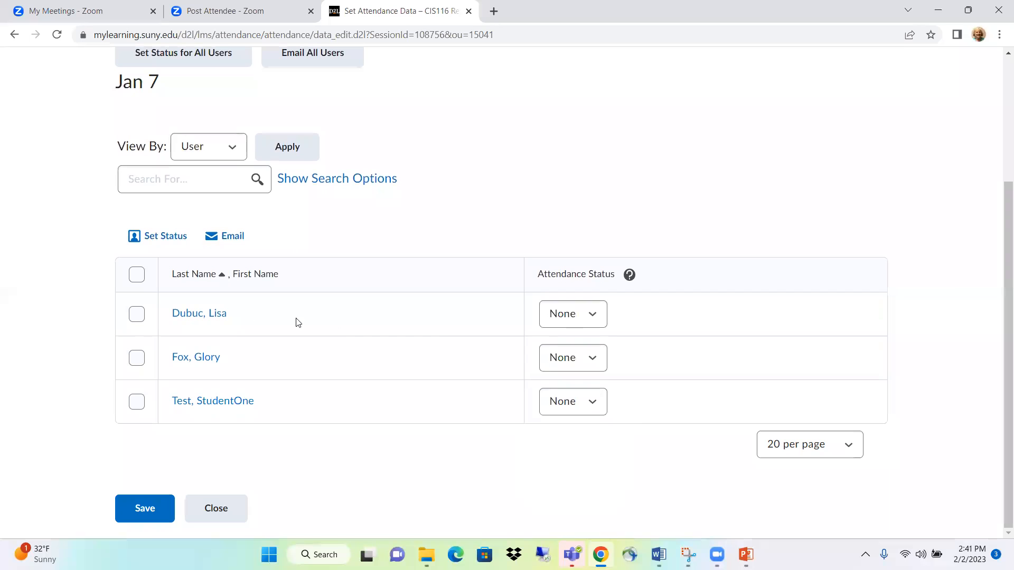
pyautogui.click(136, 277)
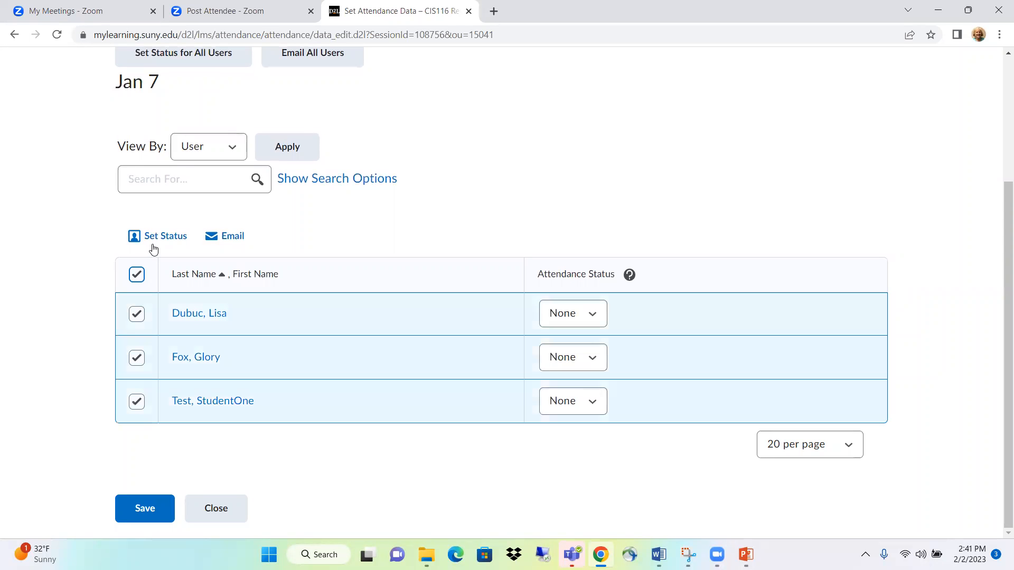
pyautogui.click(154, 239)
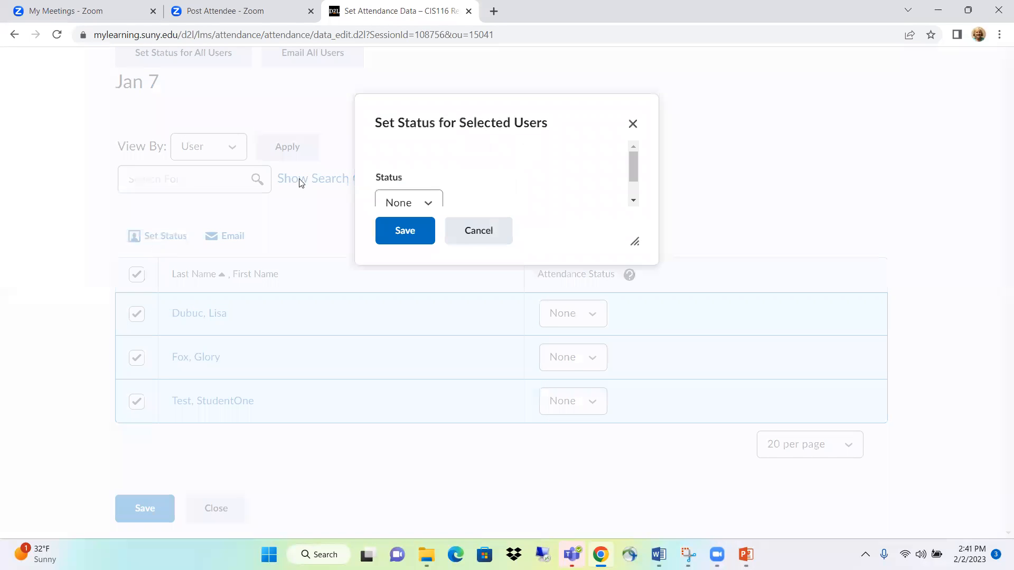
pyautogui.click(396, 204)
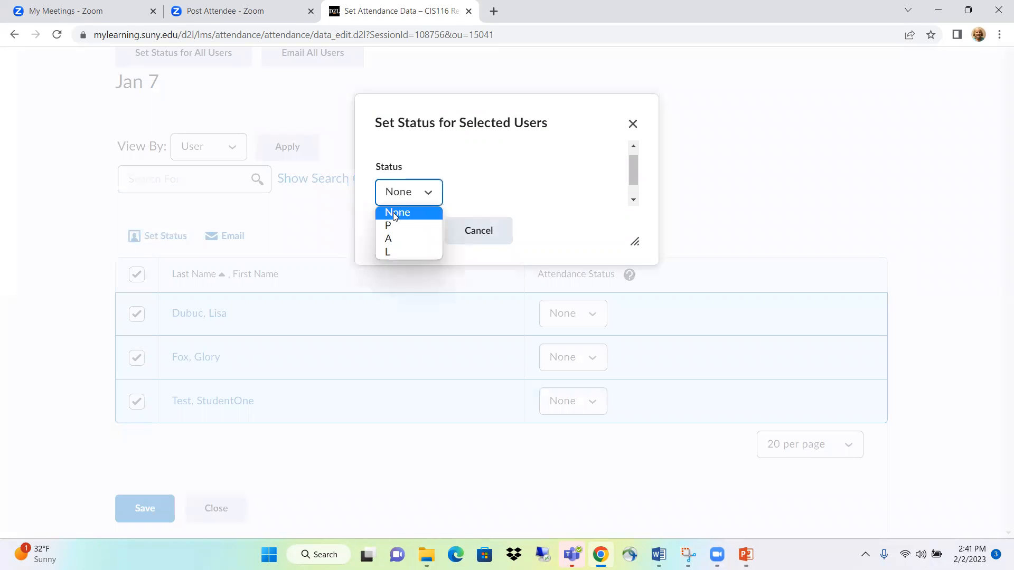
pyautogui.click(391, 227)
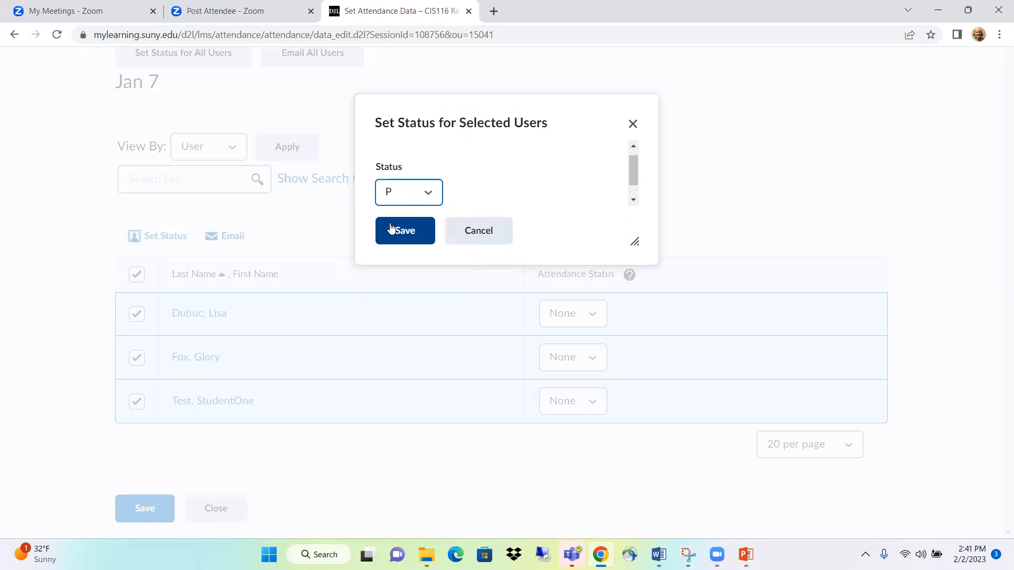
pyautogui.click(393, 228)
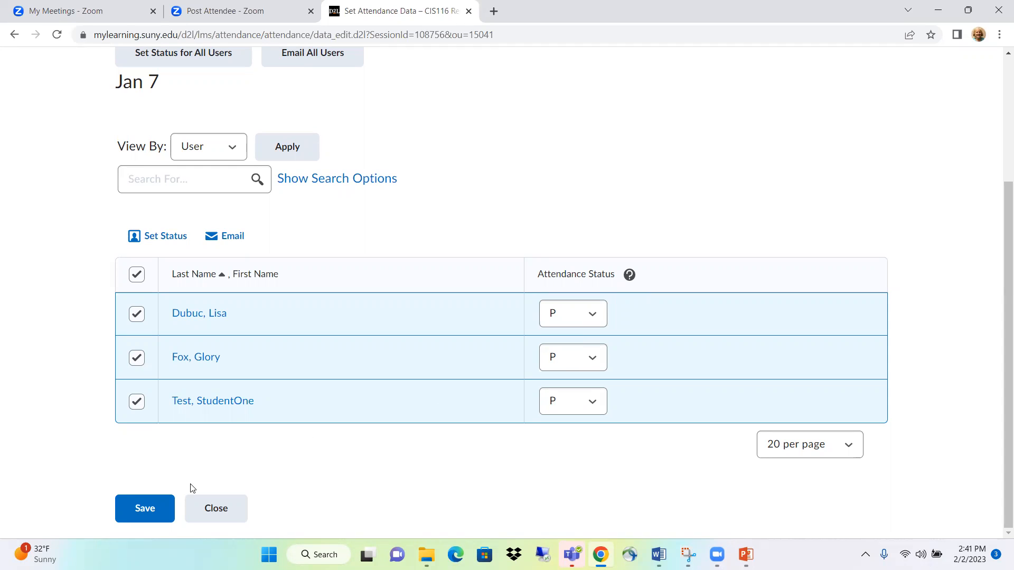
# - Save the Jan 7 attendance and close the session to return to the register's attendance data
pyautogui.click(153, 510)
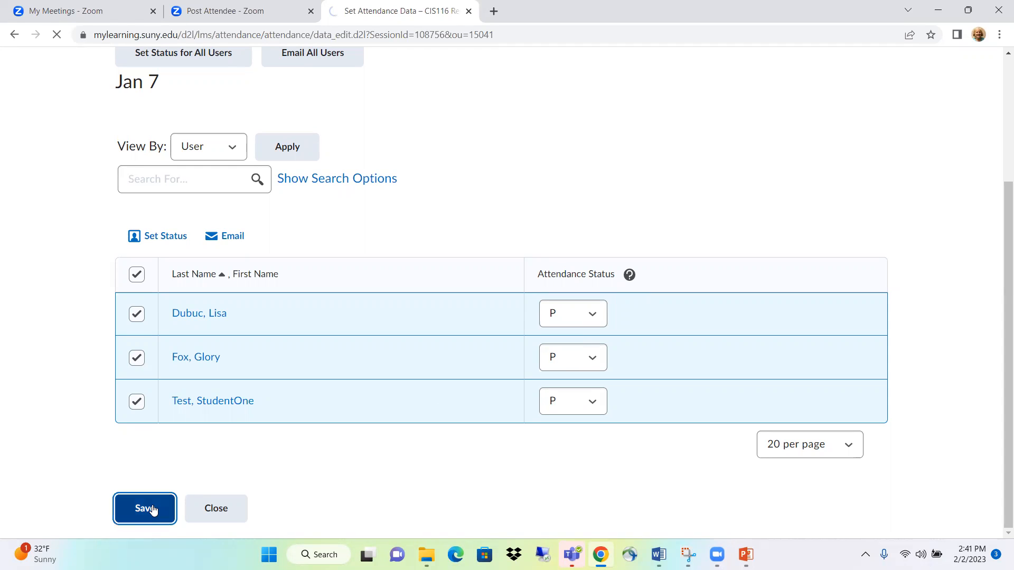
pyautogui.click(153, 509)
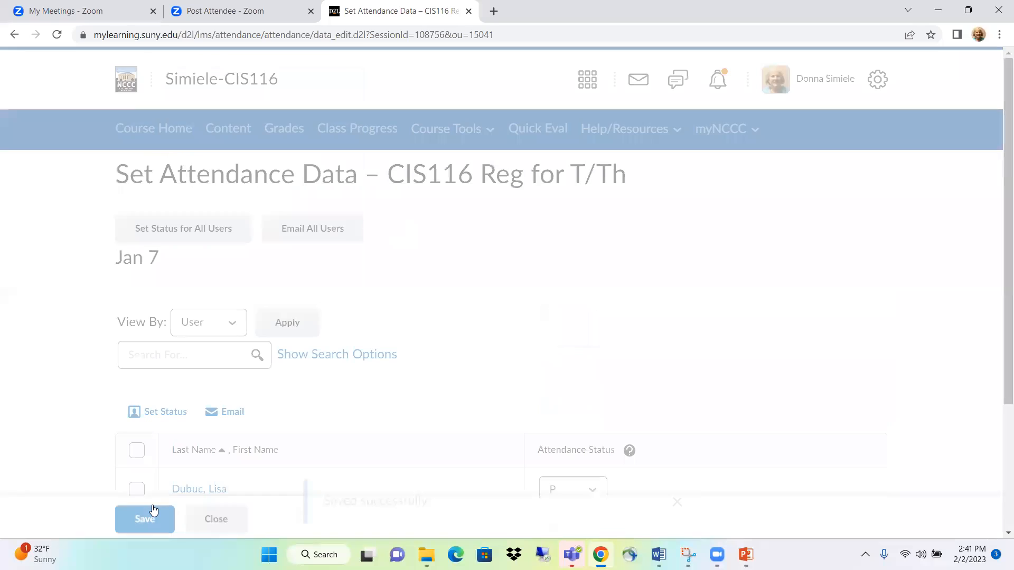
pyautogui.scroll(-3, 278, 361)
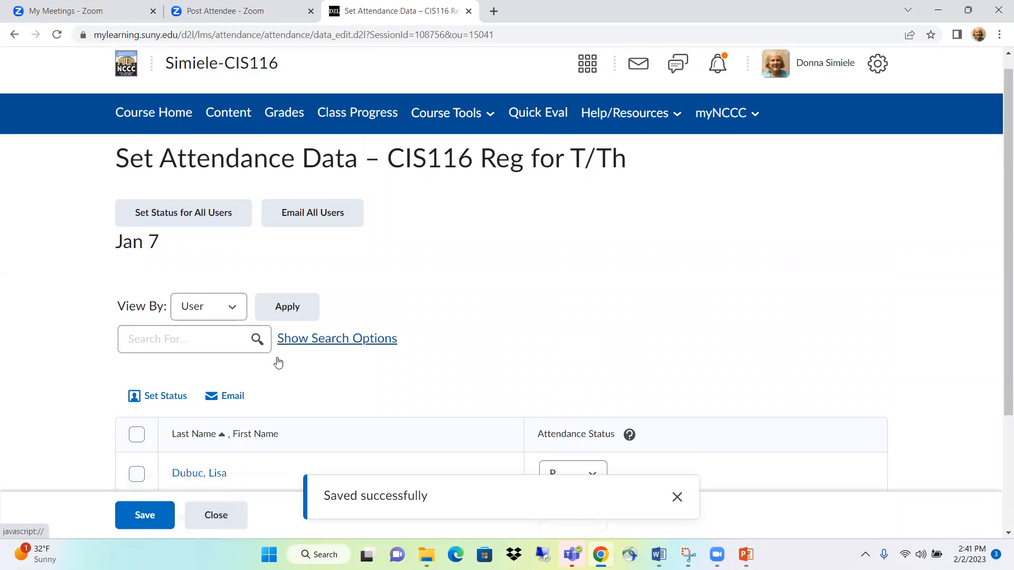
pyautogui.click(209, 510)
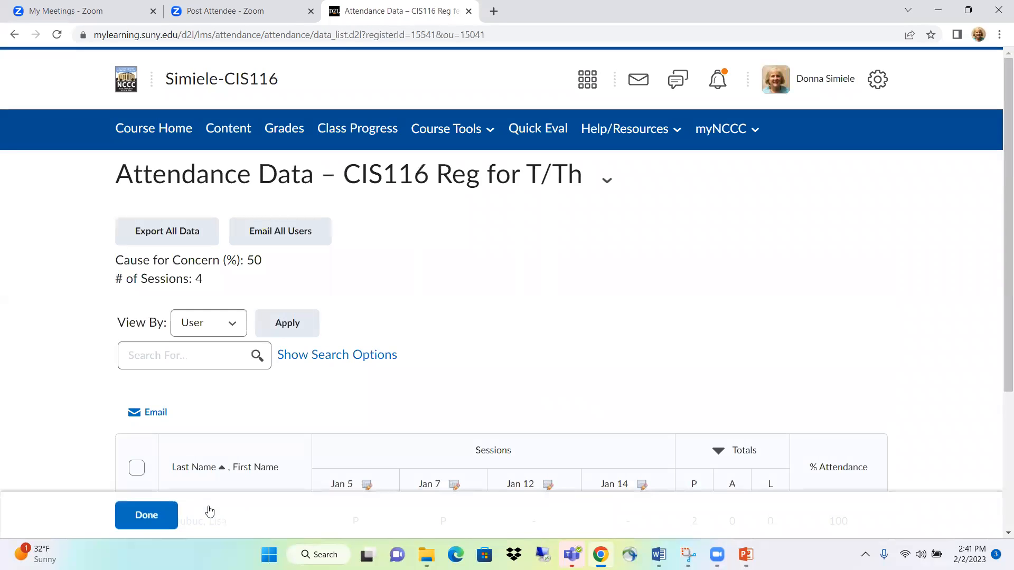
# - For the Jan 12 session, select the first and third listed students and set their attendance status to P together
pyautogui.scroll(-3, 470, 373)
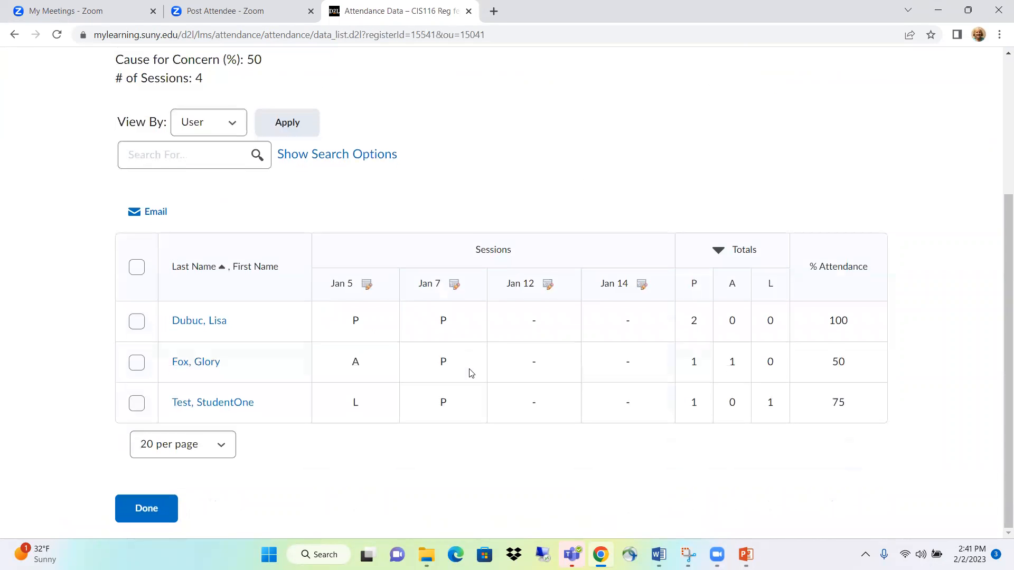
pyautogui.click(548, 286)
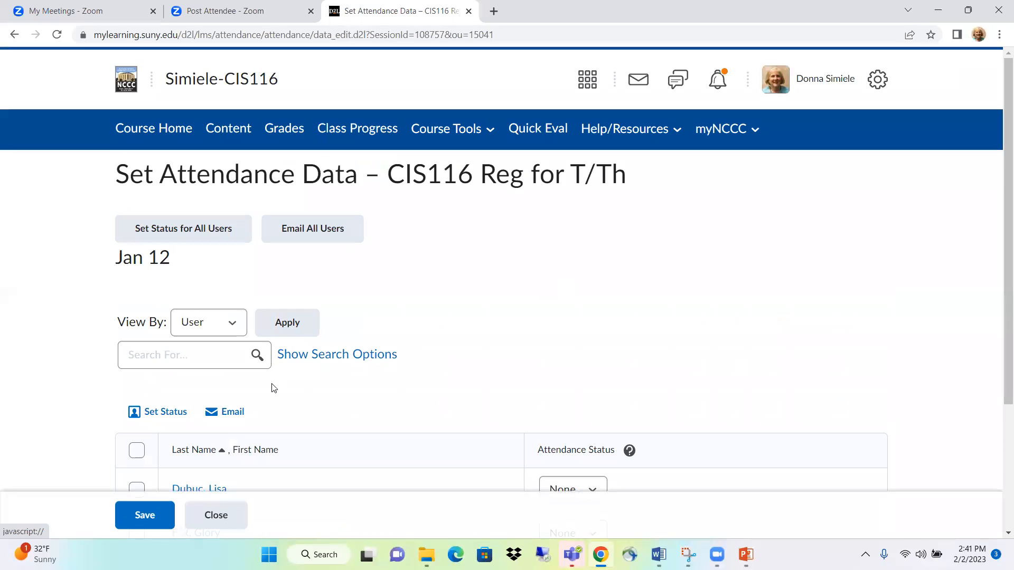
pyautogui.scroll(-2, 272, 392)
pyautogui.click(138, 363)
pyautogui.click(137, 453)
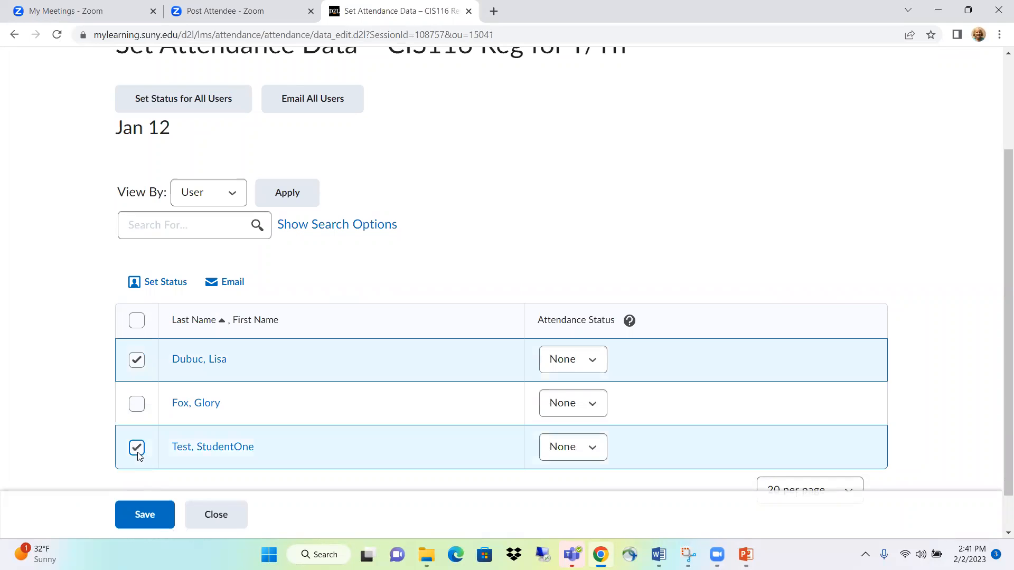
pyautogui.click(168, 283)
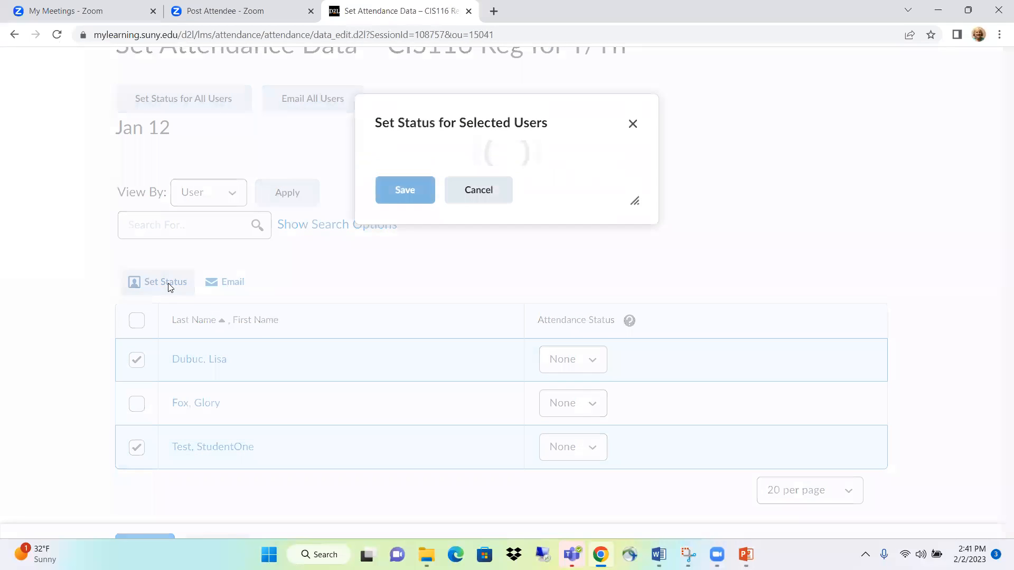
pyautogui.click(387, 196)
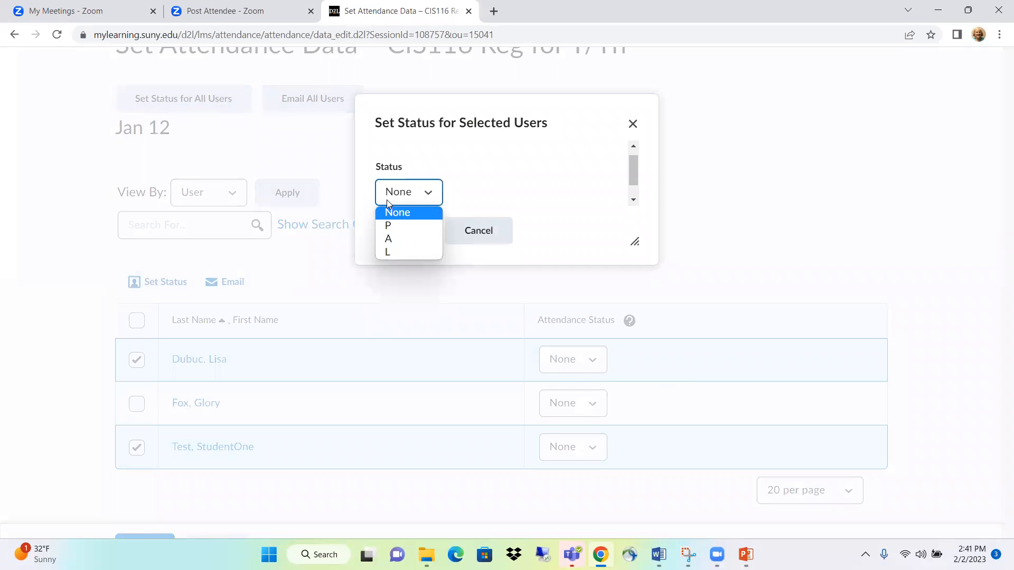
pyautogui.click(390, 226)
pyautogui.click(391, 228)
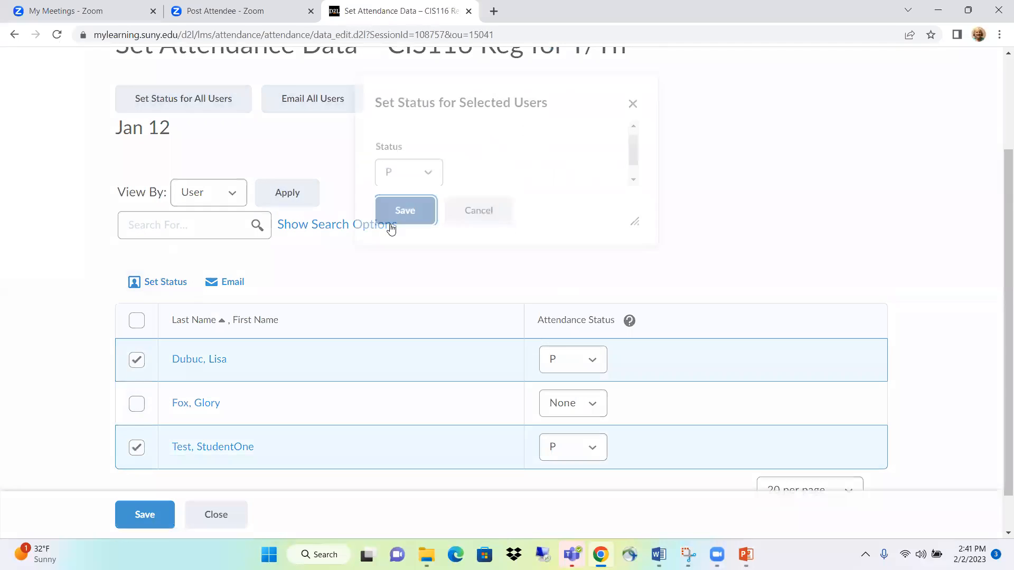
# - Mark the second listed student A for Jan 12, and save and close the session
pyautogui.click(138, 406)
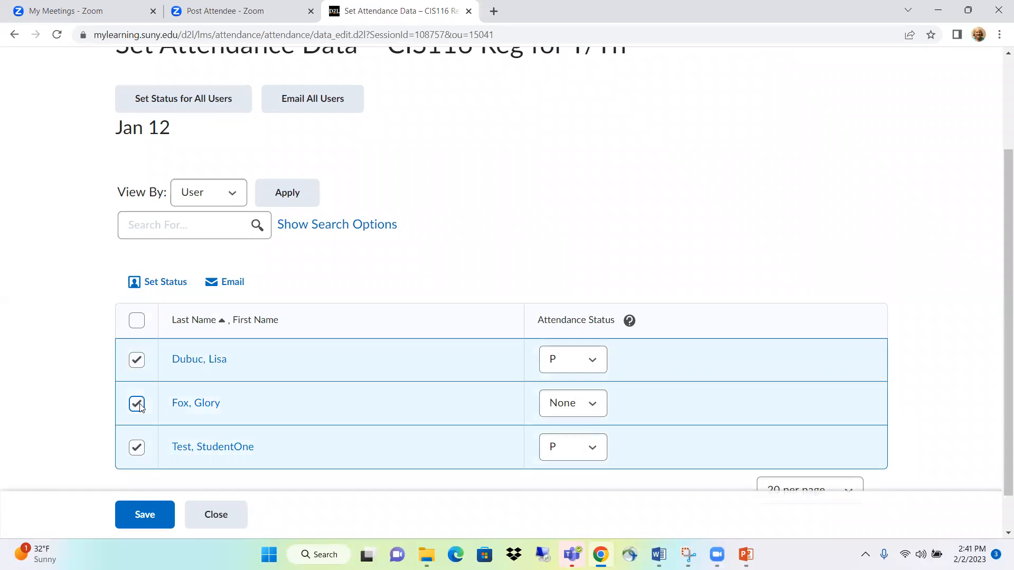
pyautogui.click(137, 322)
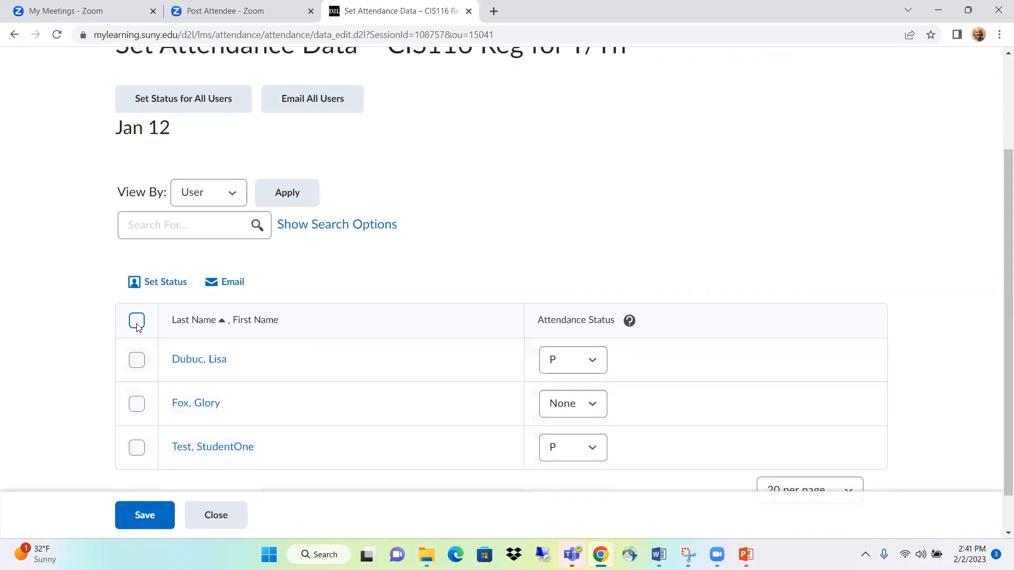
pyautogui.click(137, 407)
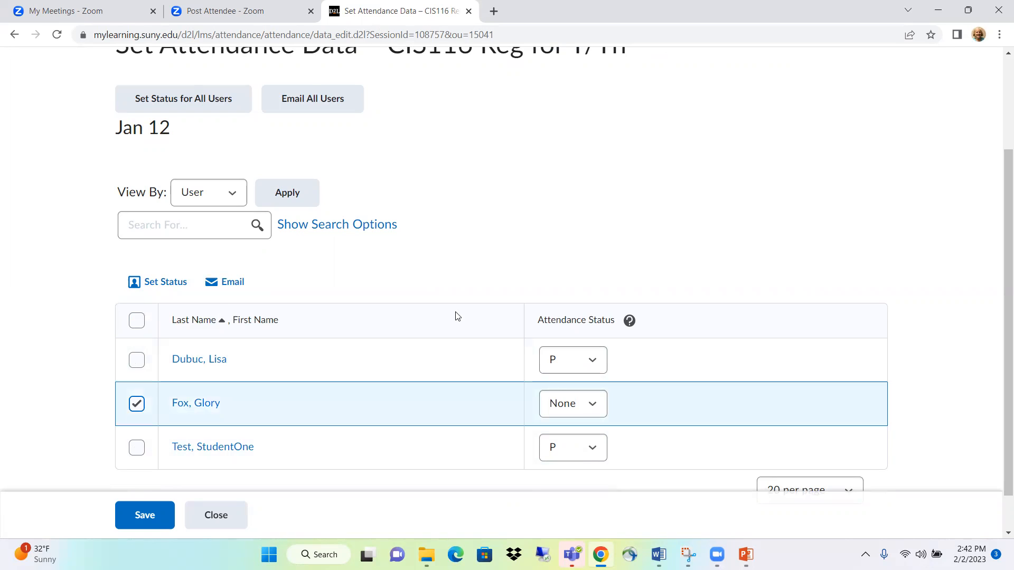
pyautogui.click(575, 403)
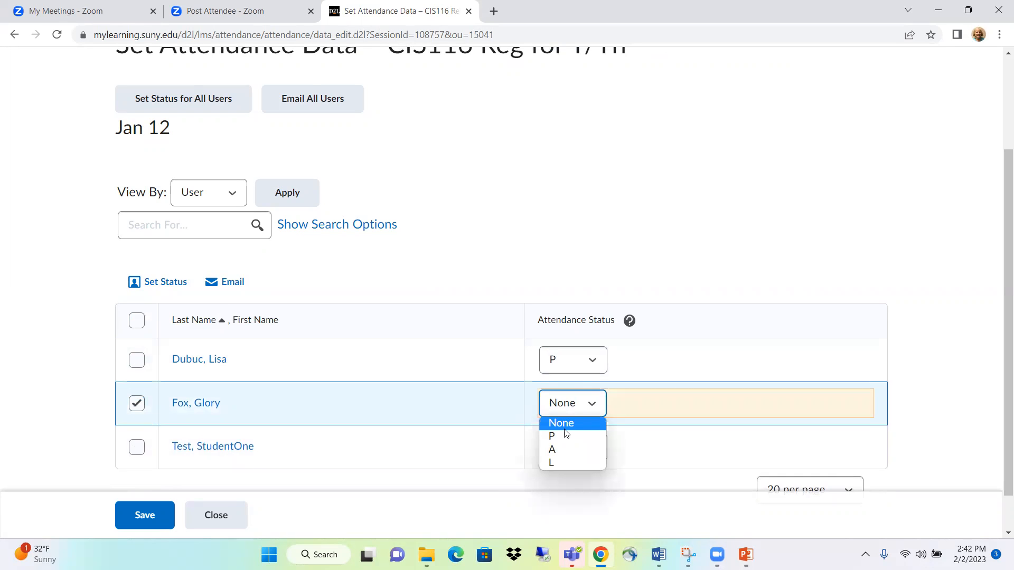
pyautogui.click(562, 450)
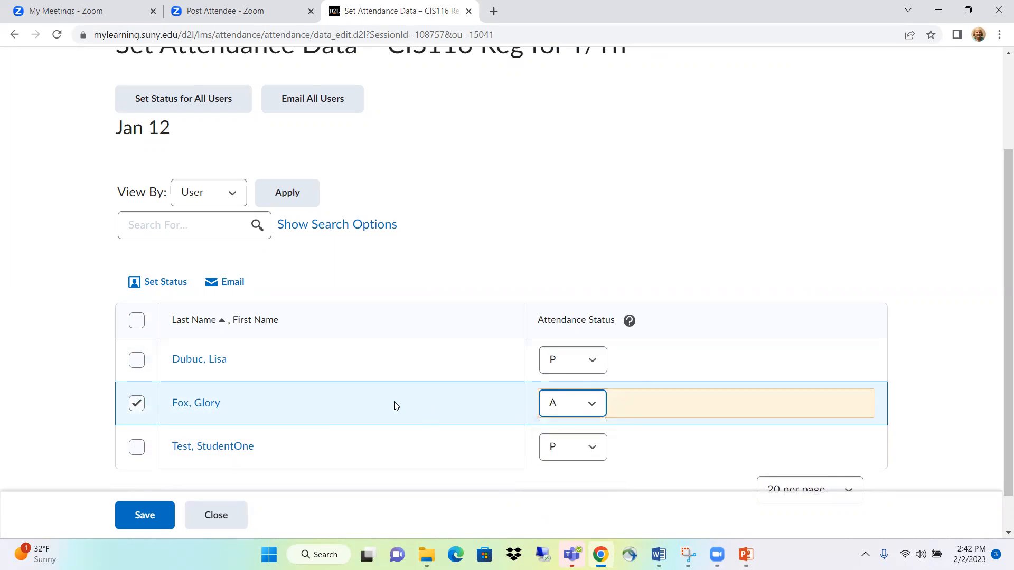
pyautogui.click(148, 520)
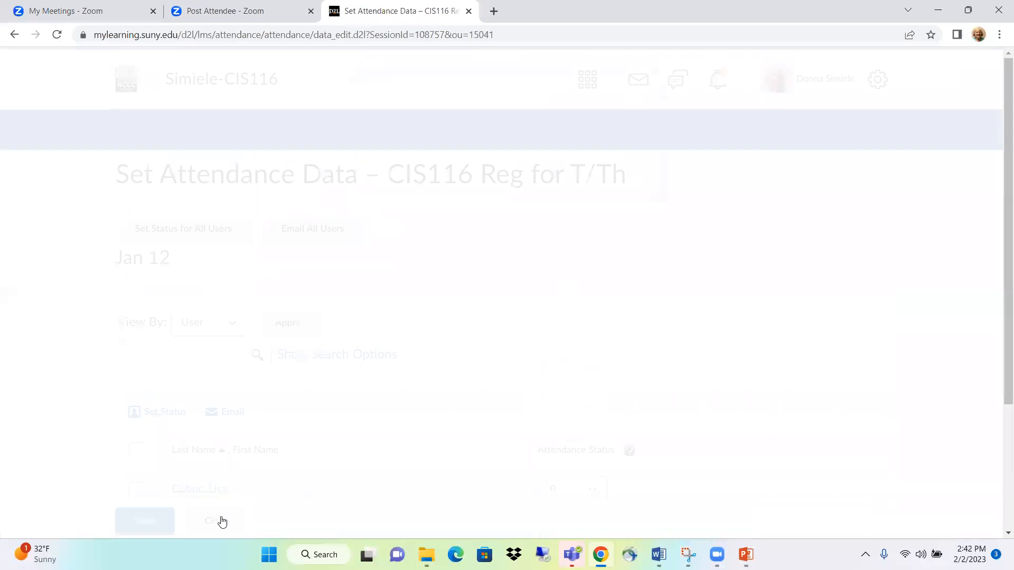
pyautogui.scroll(-3, 342, 337)
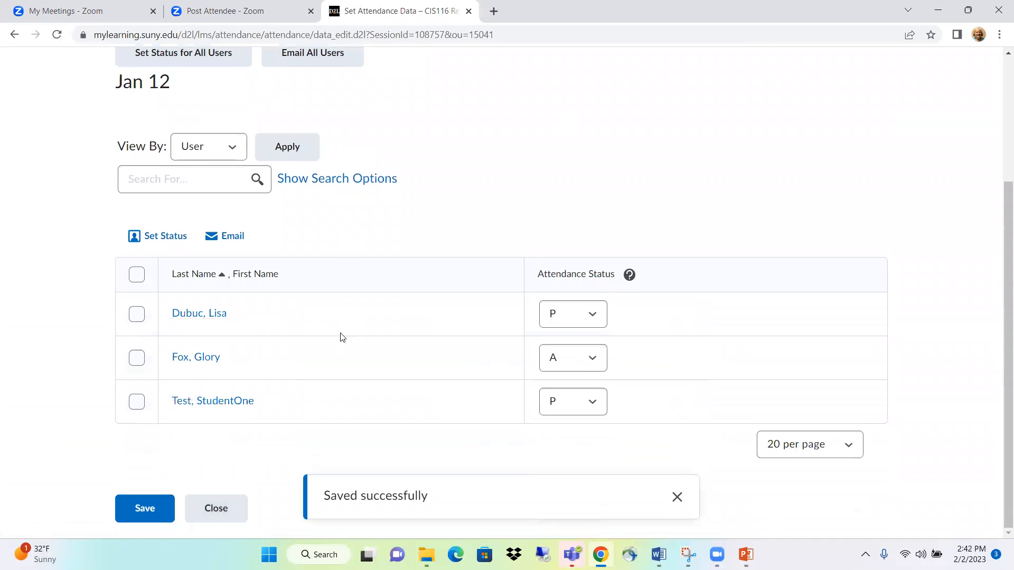
pyautogui.click(223, 507)
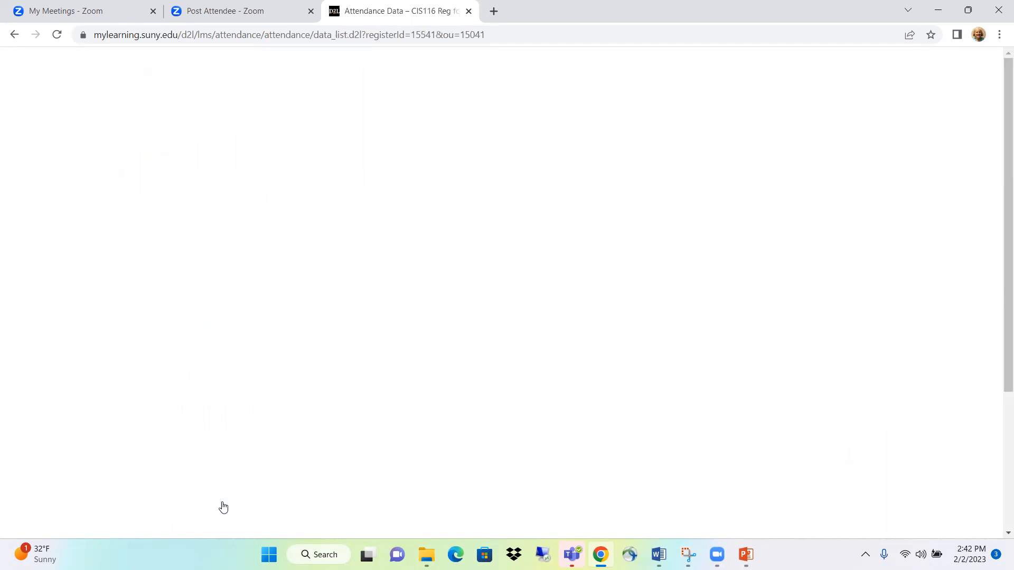
# - Export all attendance data from the CIS116 Reg for T/Th register and open the downloaded CSV file in Excel
pyautogui.scroll(-4, 223, 507)
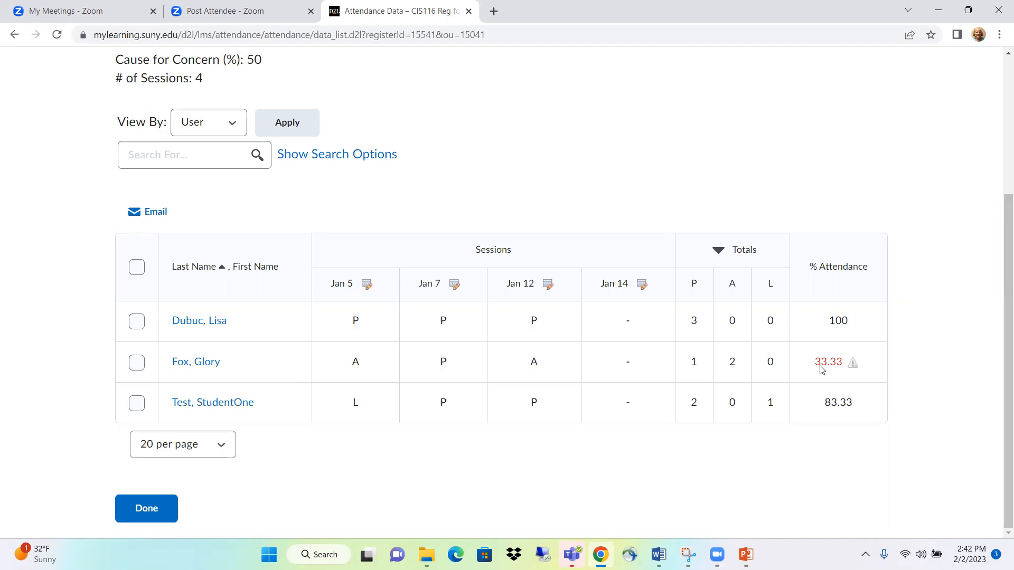
pyautogui.scroll(2, 822, 374)
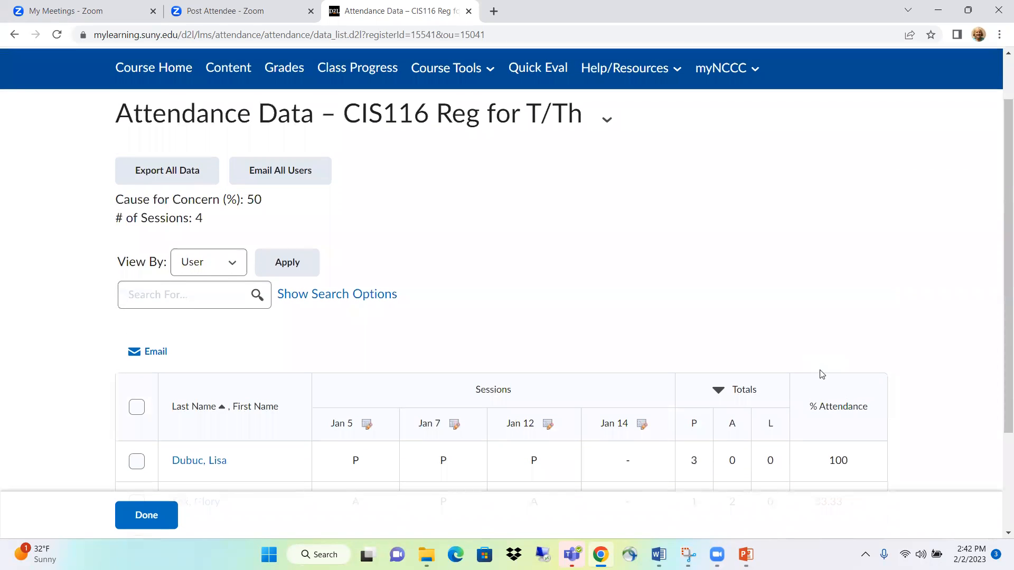
pyautogui.scroll(1, 821, 373)
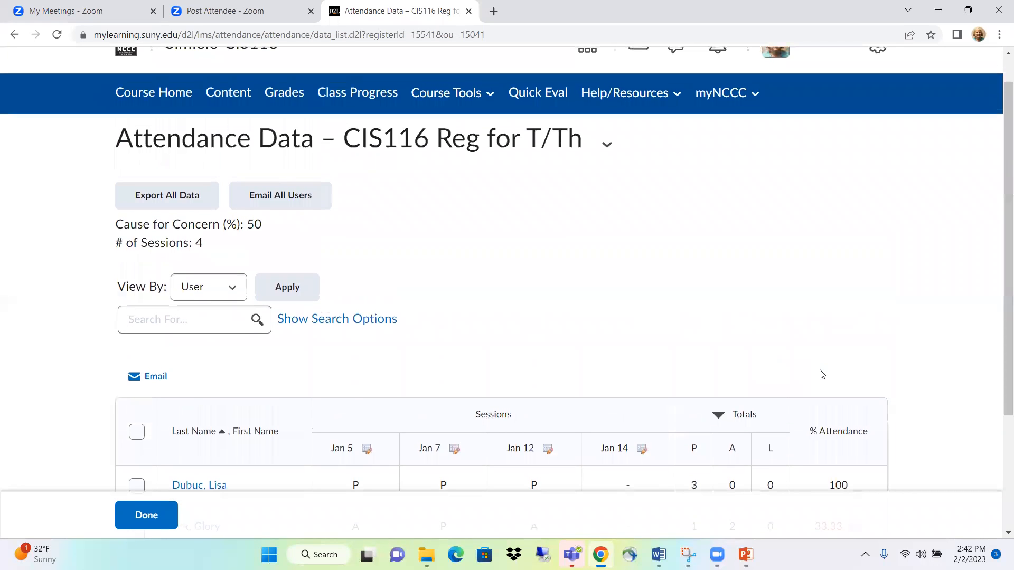
pyautogui.click(173, 196)
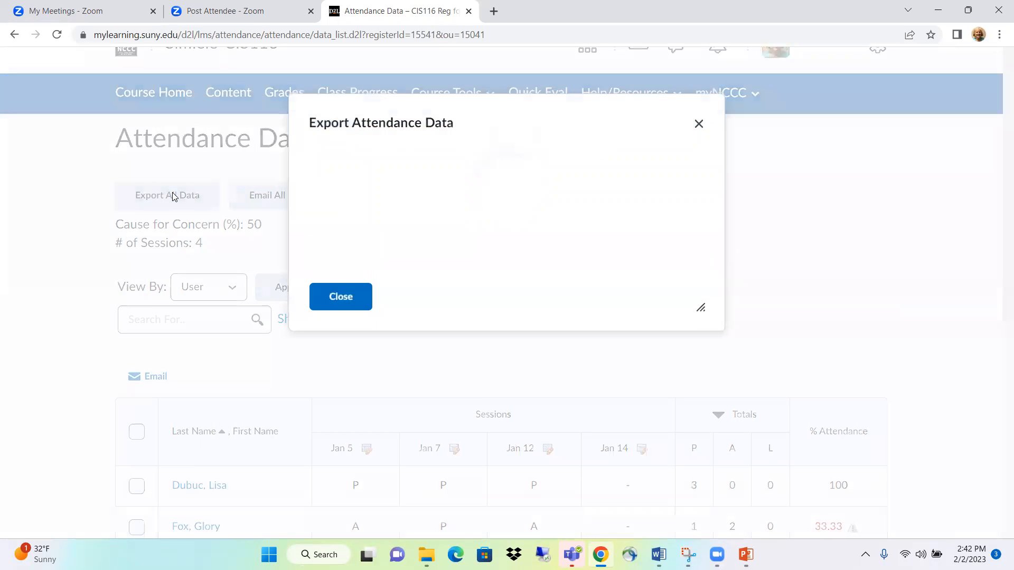
pyautogui.click(453, 217)
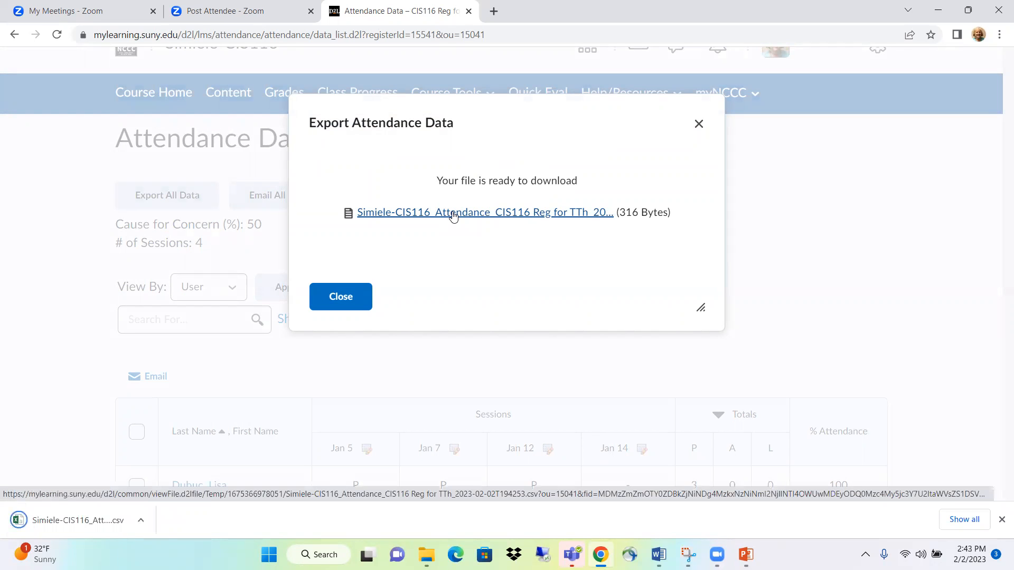
pyautogui.click(61, 524)
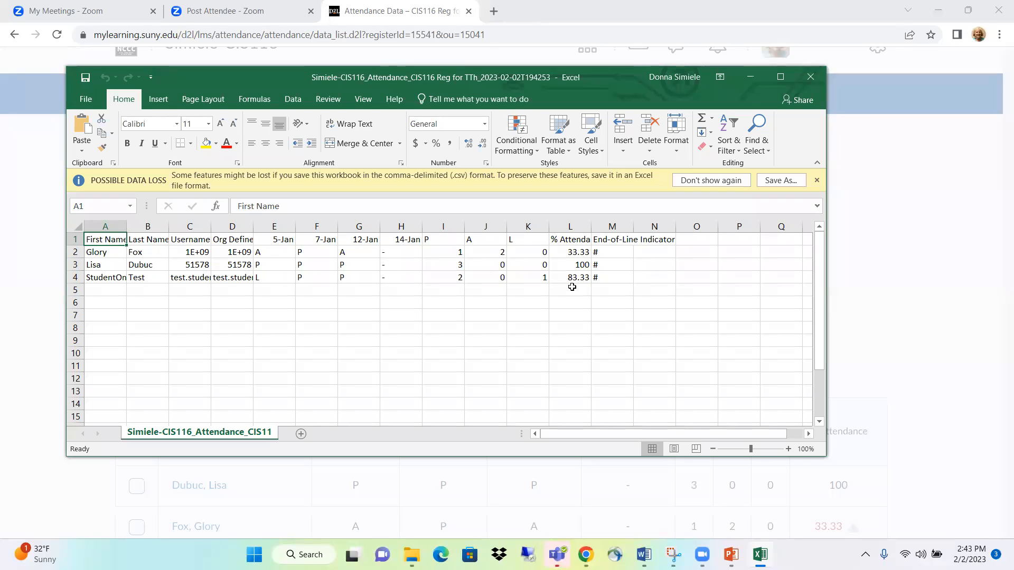
# - Fit the End-of-Line Indicator column to its contents and close the CSV, saving over the existing file in Downloads
pyautogui.doubleClick(633, 226)
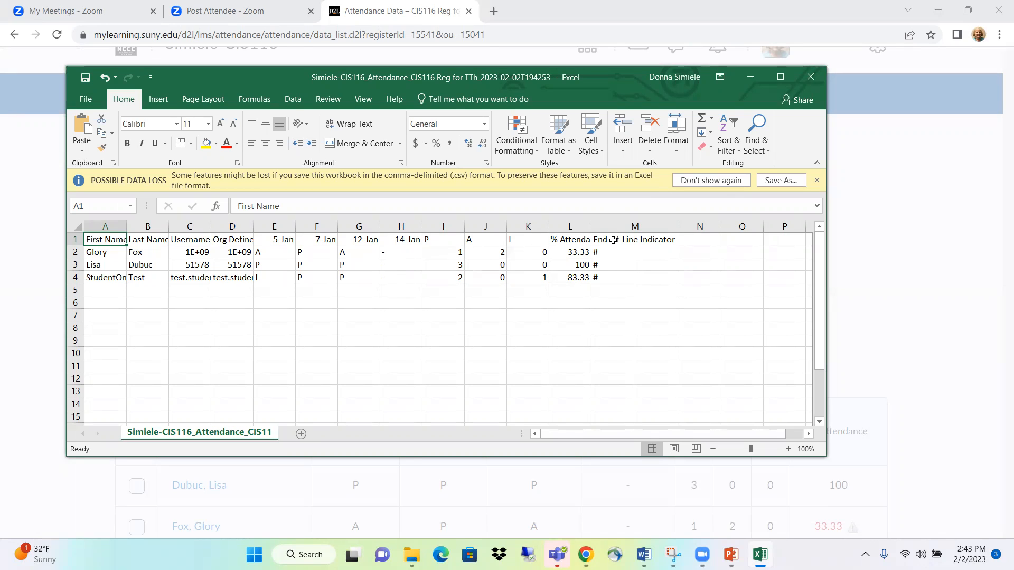
pyautogui.click(812, 78)
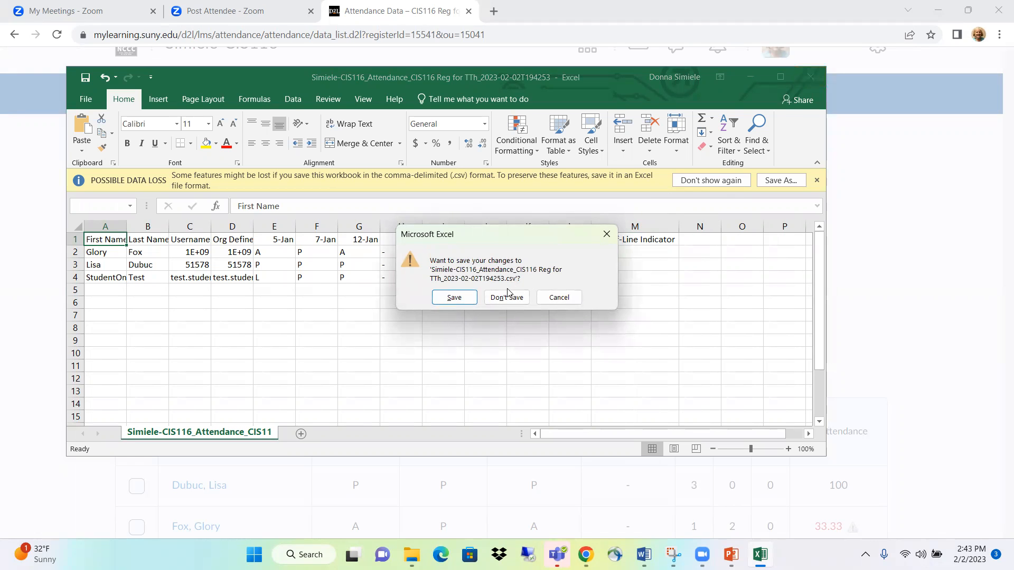
pyautogui.click(458, 297)
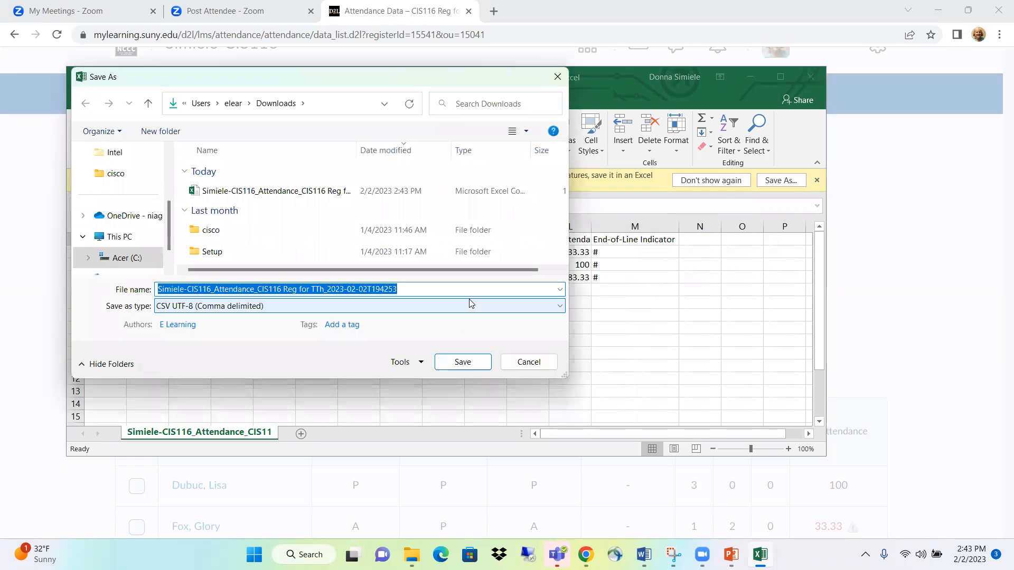
pyautogui.click(460, 363)
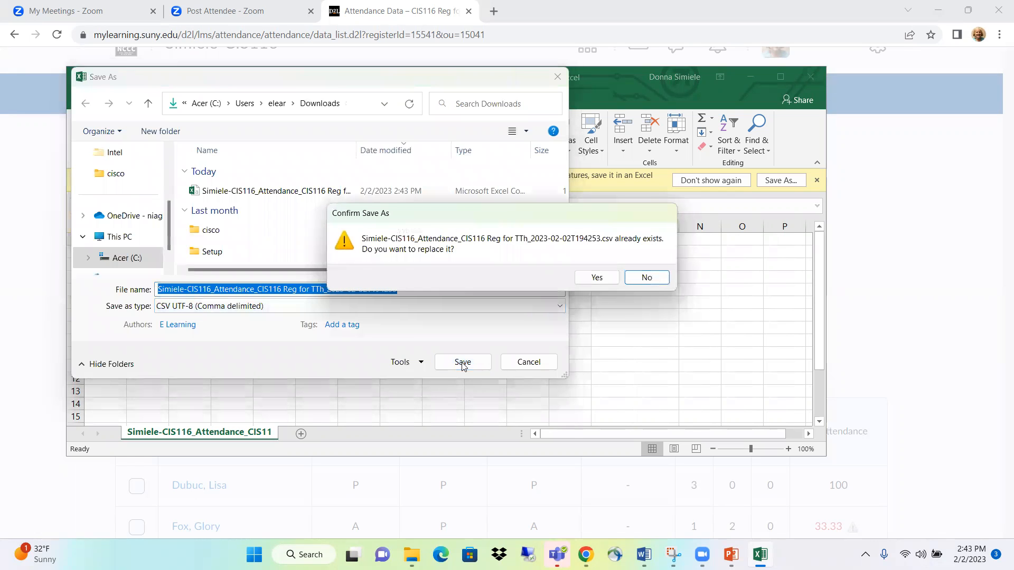
pyautogui.click(599, 278)
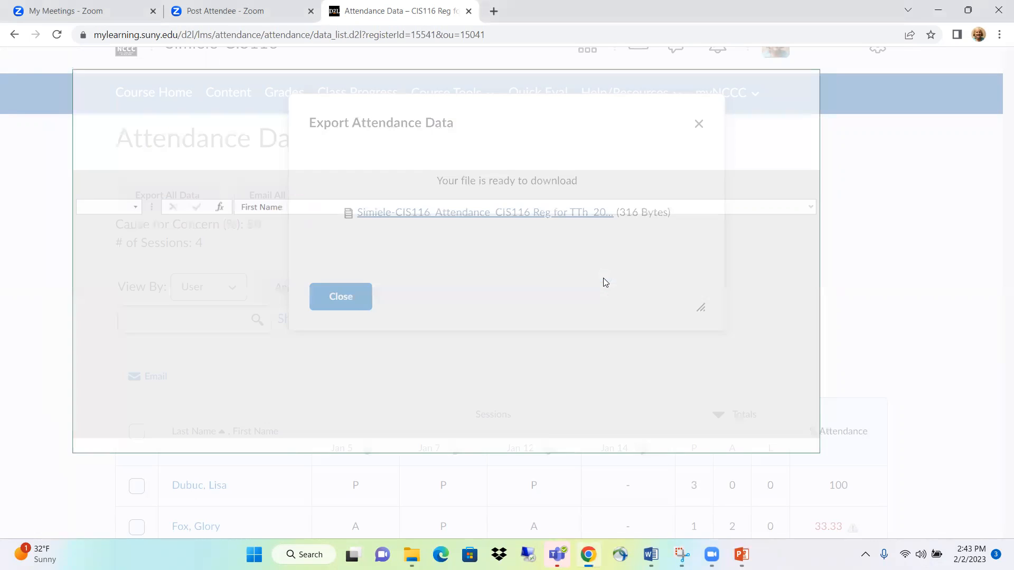
pyautogui.click(699, 125)
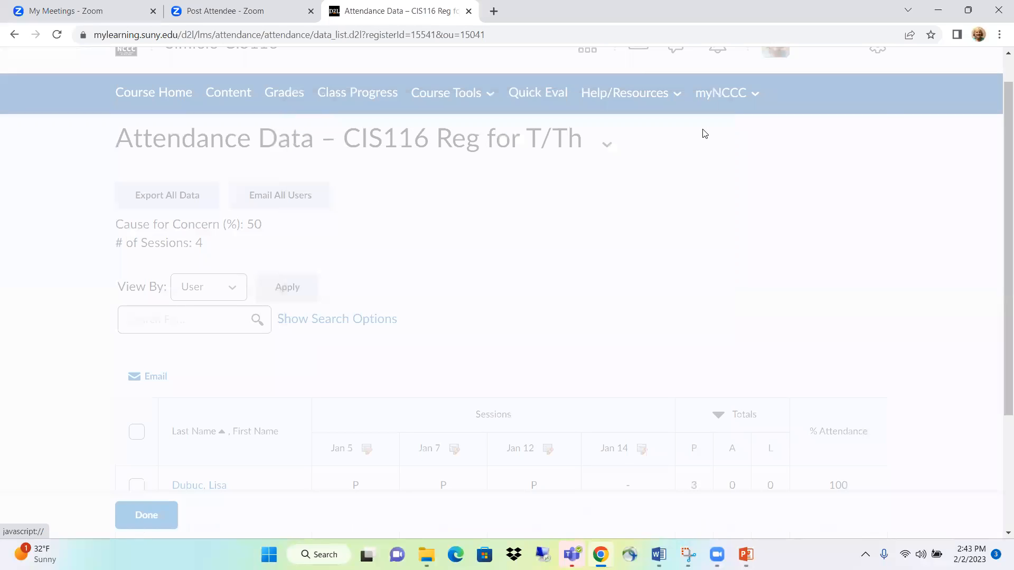
# - Edit the CIS116 Reg for T/Th register and add 2 more sessions to its session list
pyautogui.scroll(-3, 495, 308)
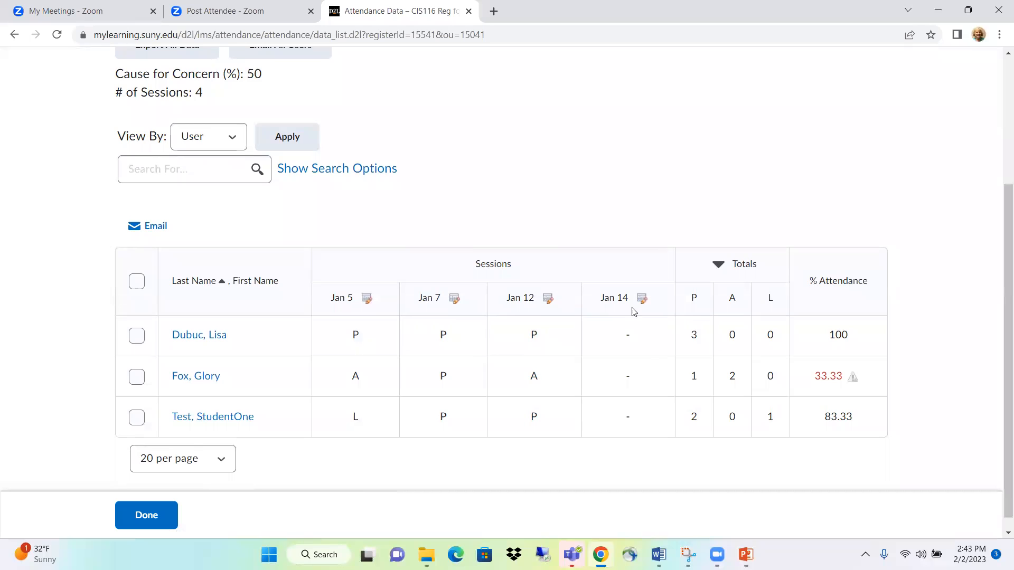
pyautogui.scroll(3, 502, 332)
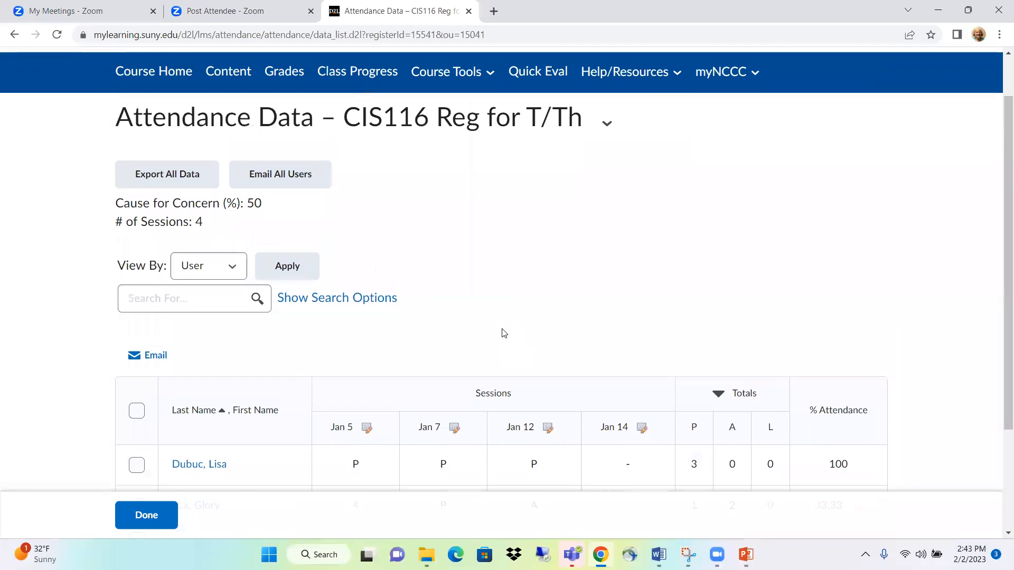
pyautogui.click(609, 163)
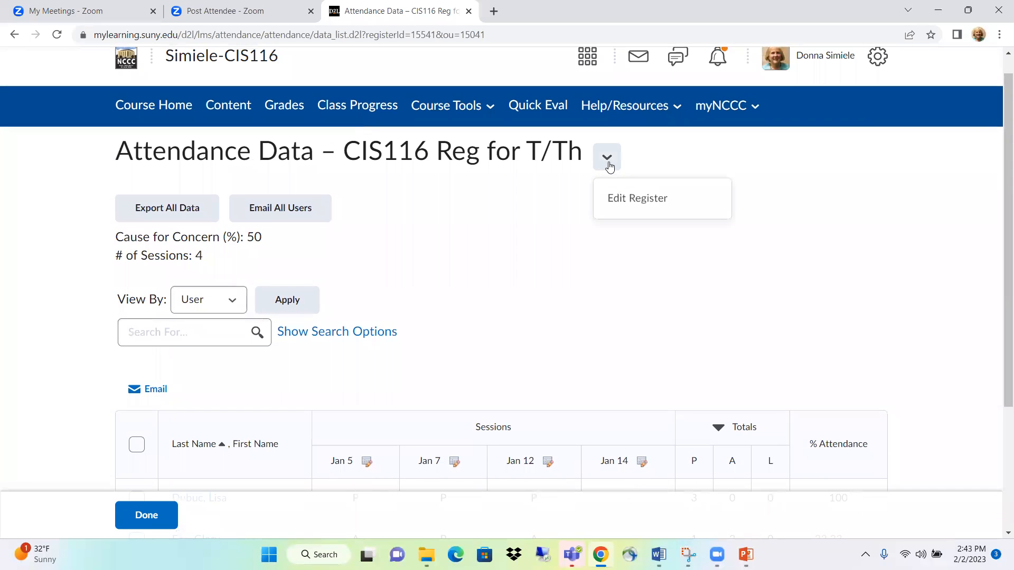
pyautogui.click(623, 204)
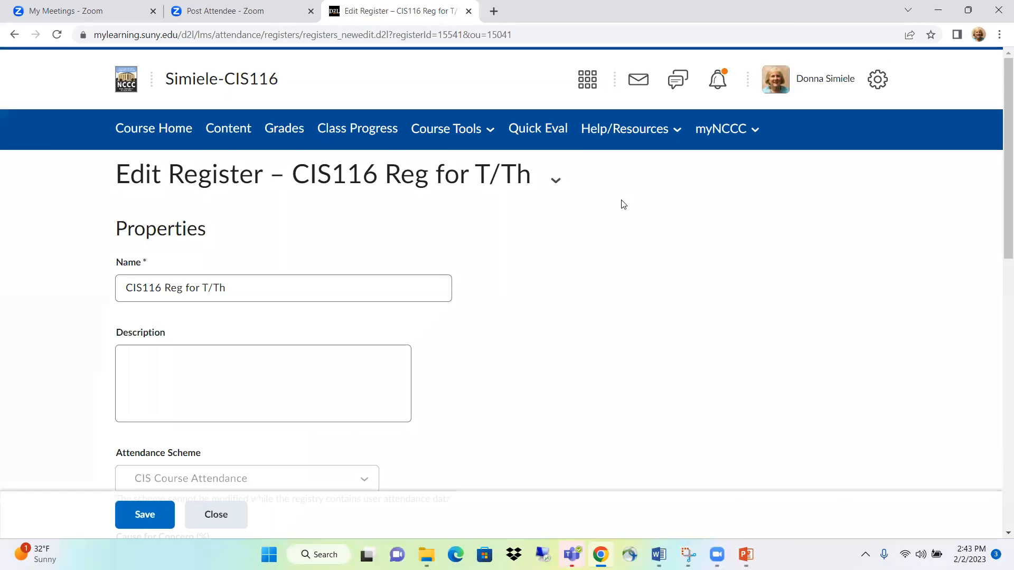
pyautogui.scroll(-12, 535, 323)
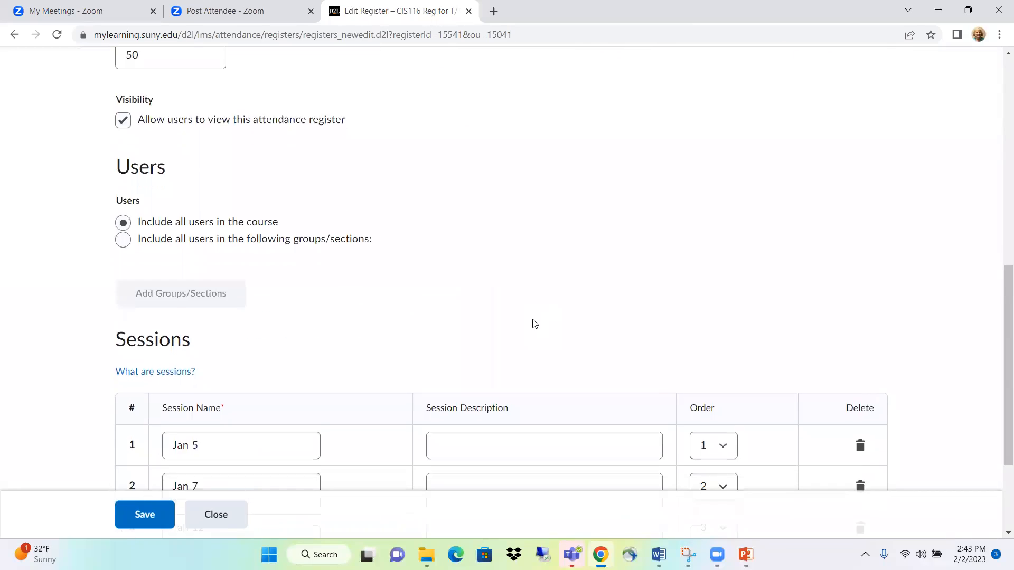
pyautogui.click(535, 325)
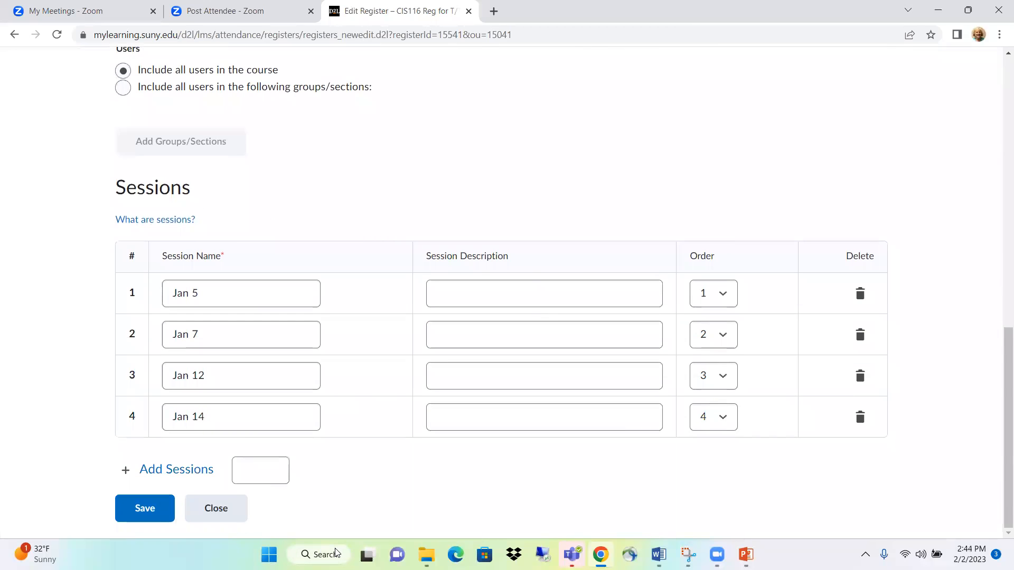
pyautogui.press('Tab')
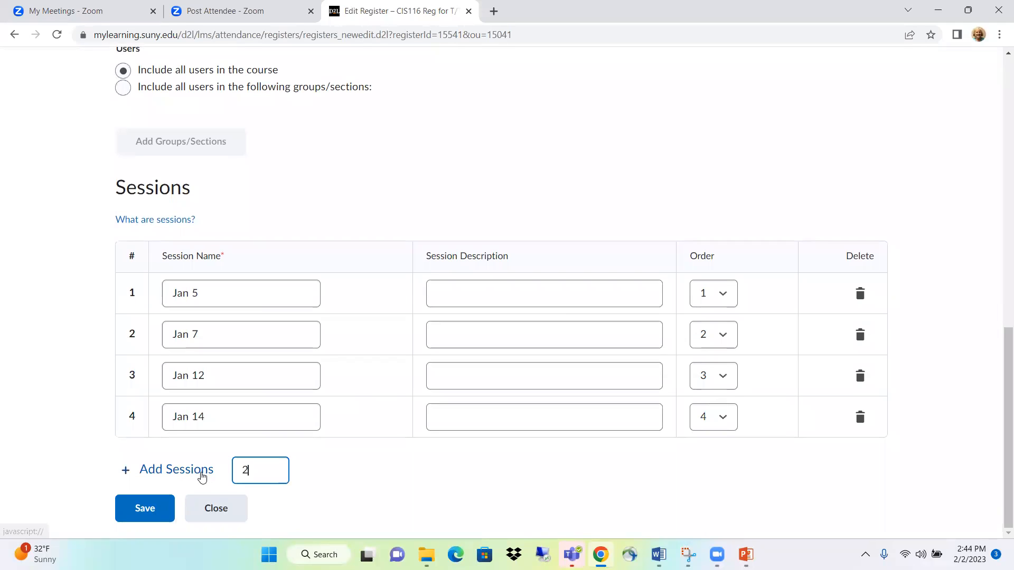
pyautogui.click(176, 475)
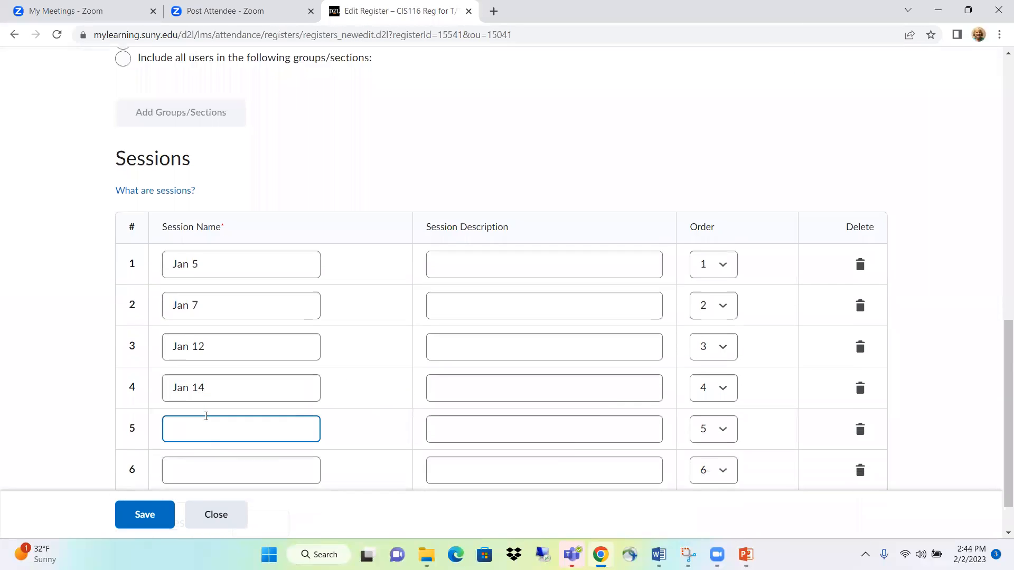
# - Name the fifth and sixth sessions Jan 19 and Jan 21, and save and close the register
pyautogui.scroll(-1, 206, 416)
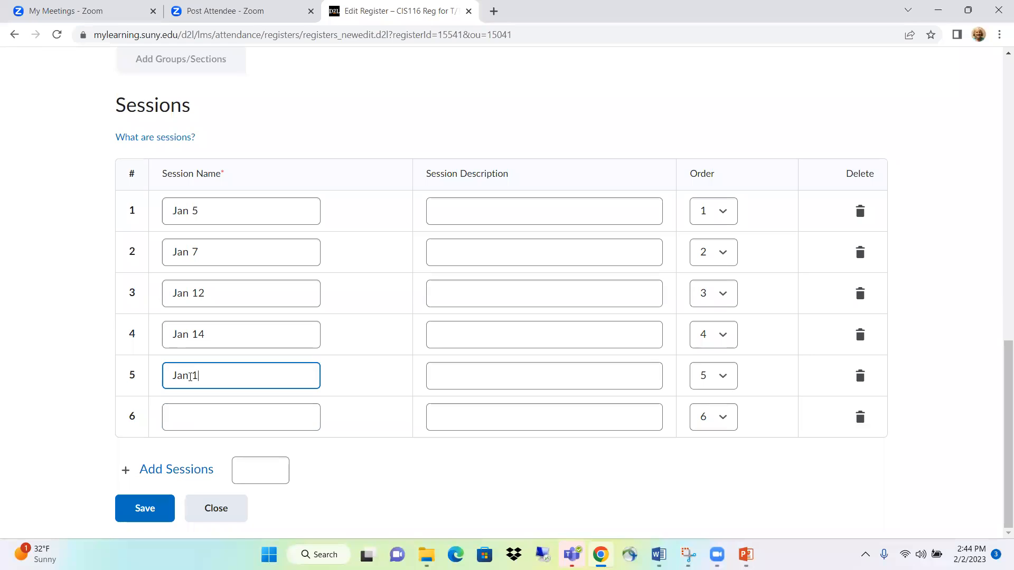
pyautogui.click(189, 412)
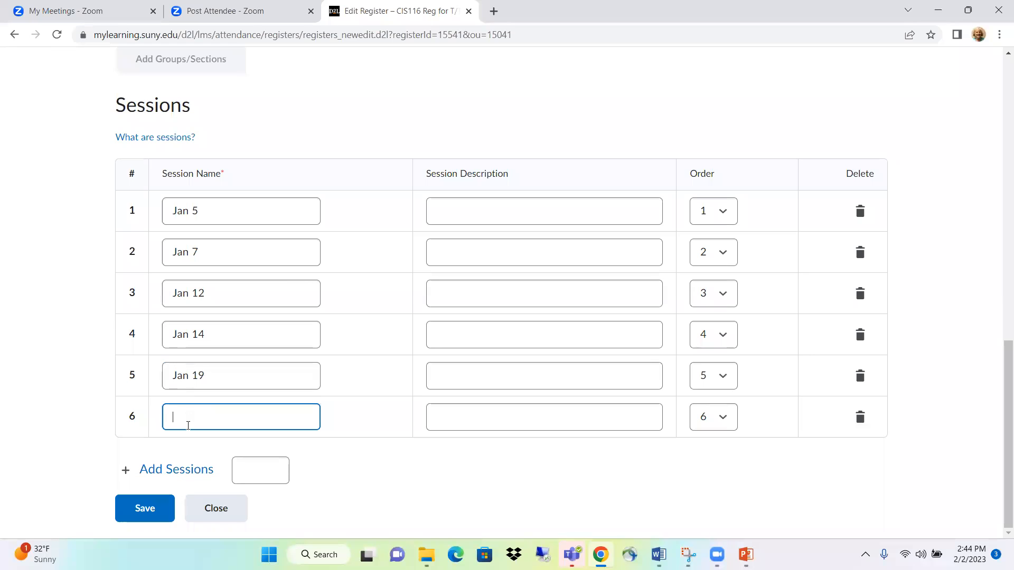
pyautogui.write('Jan 21')
pyautogui.click(146, 515)
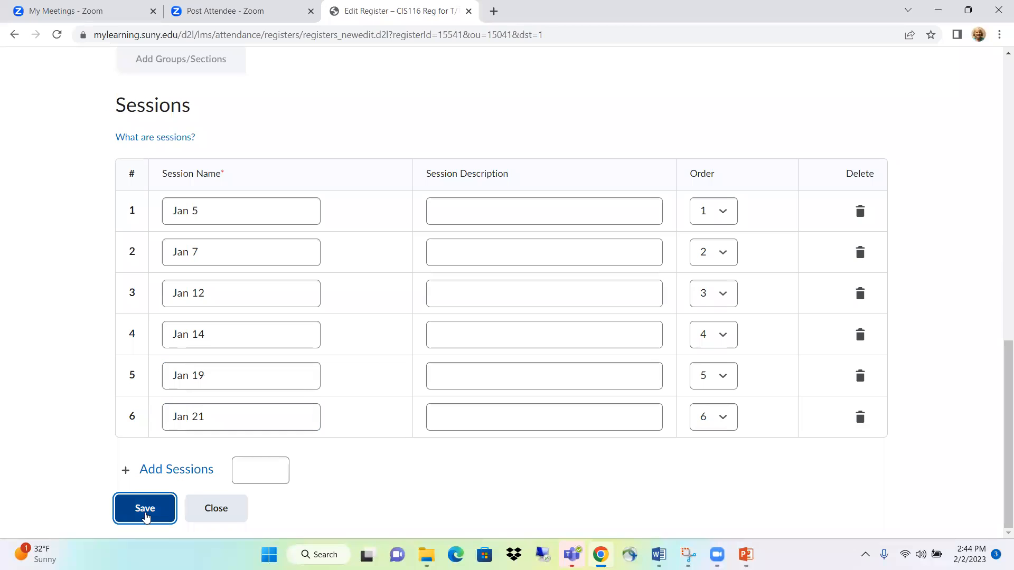
pyautogui.click(221, 518)
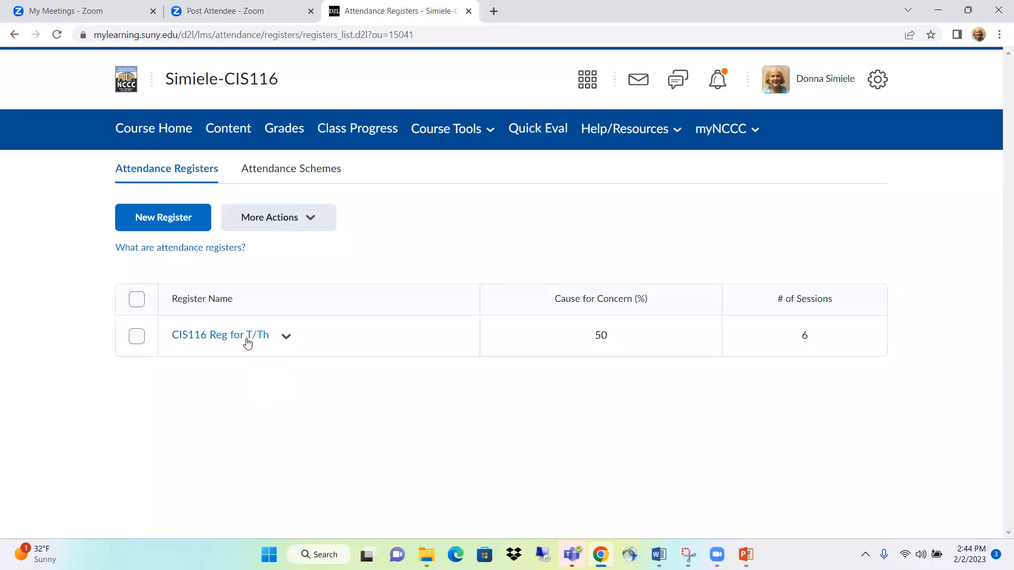
# - Review the session columns in the CIS116 Reg for T/Th attendance data and return to the register list
pyautogui.click(247, 341)
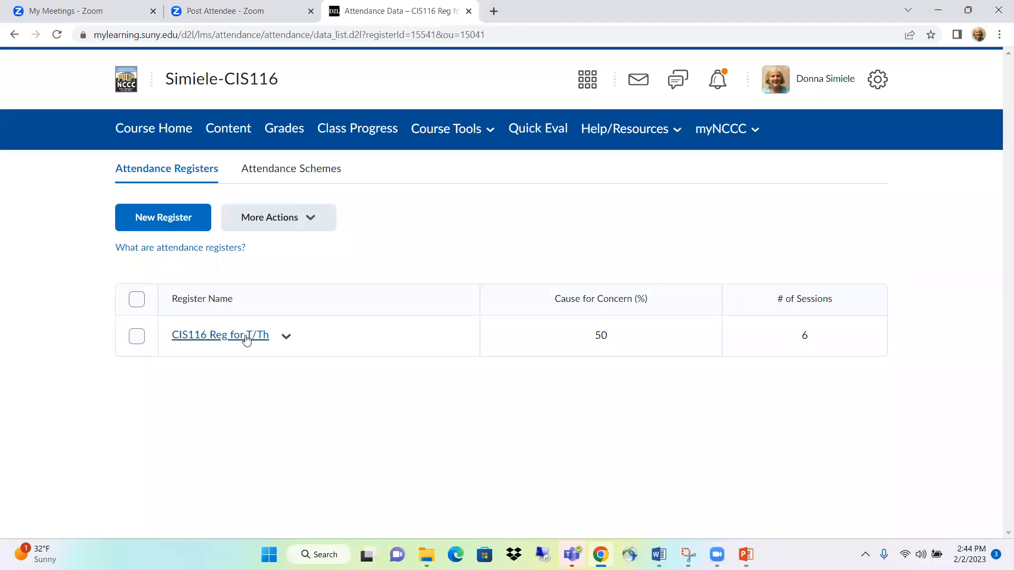
pyautogui.scroll(-4, 412, 376)
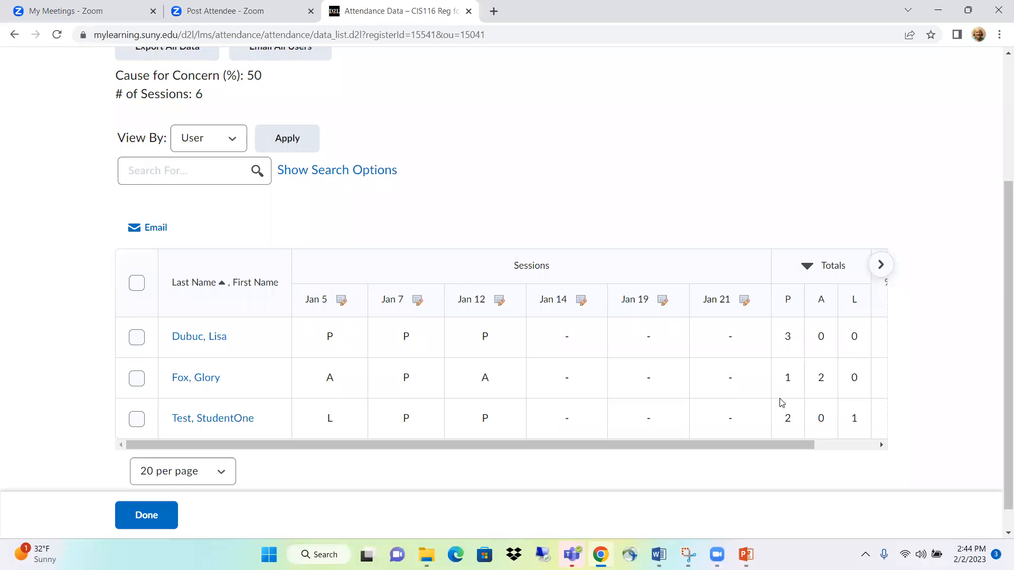
pyautogui.scroll(-1, 503, 426)
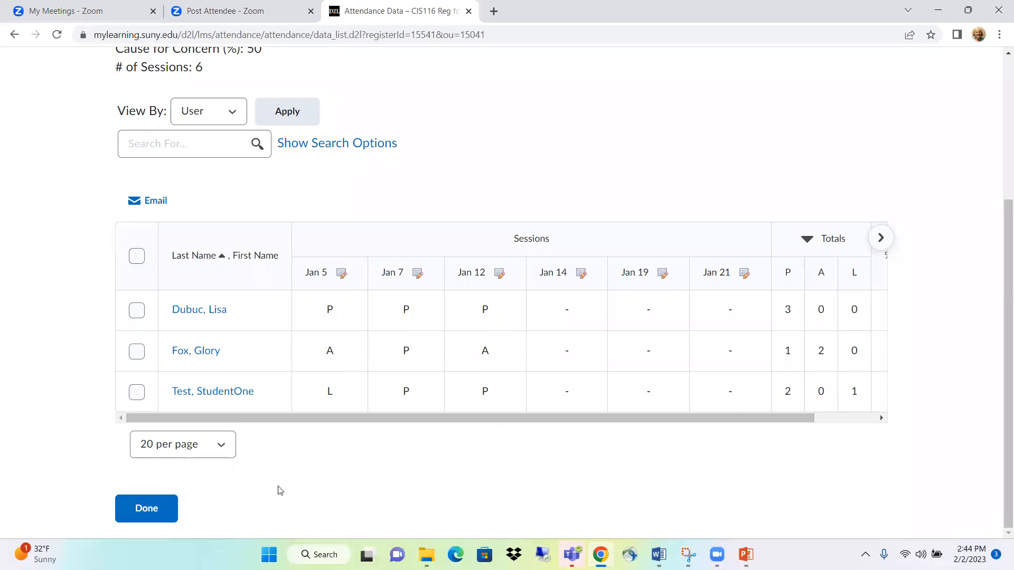
pyautogui.click(132, 516)
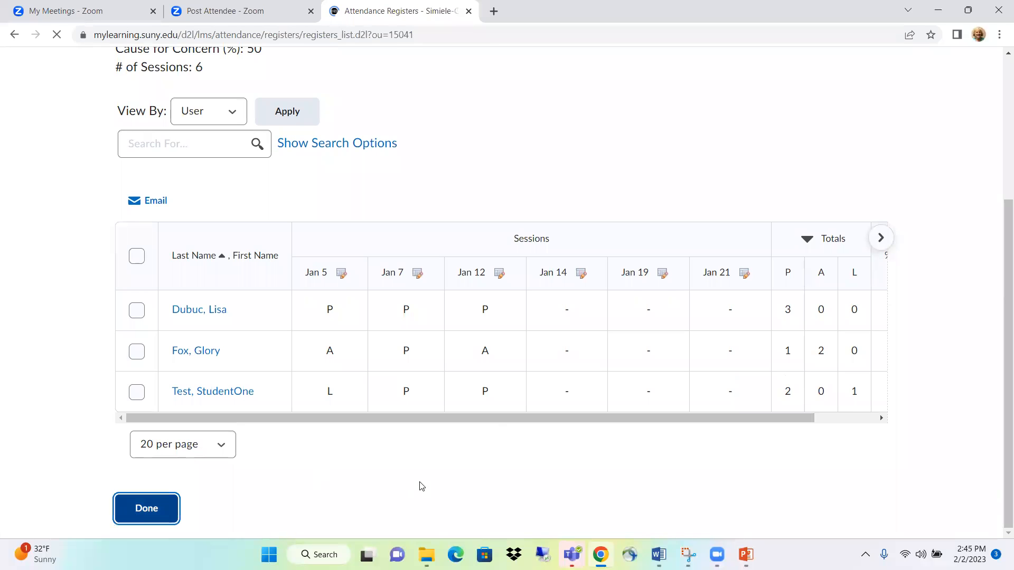